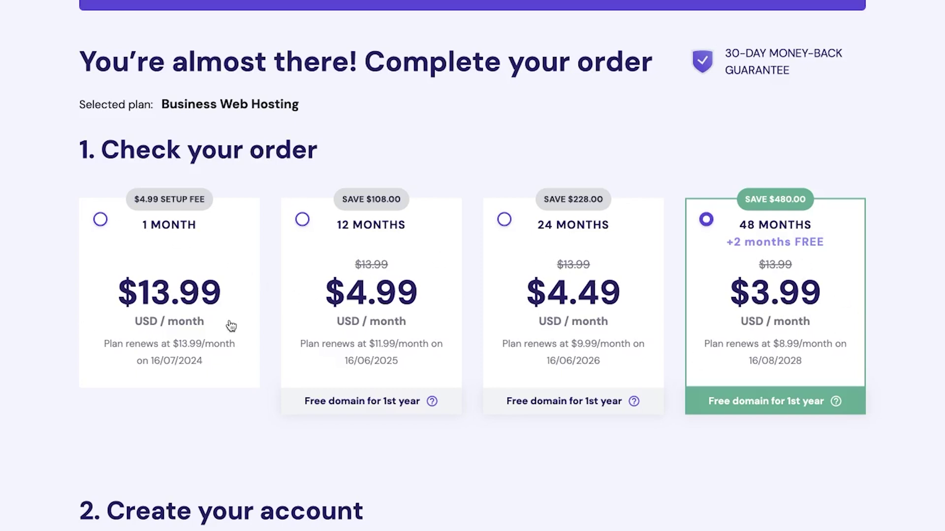
# Step: Choose the 12-month term for the Business Web Hosting plan and review the plan discount and order total
pyautogui.click(303, 220)
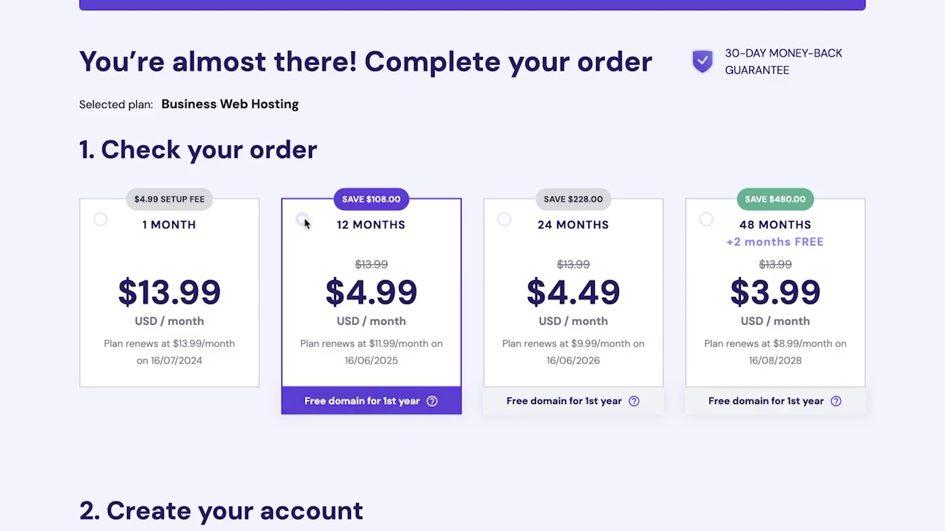
pyautogui.scroll(-15, 556, 396)
pyautogui.scroll(1, 589, 390)
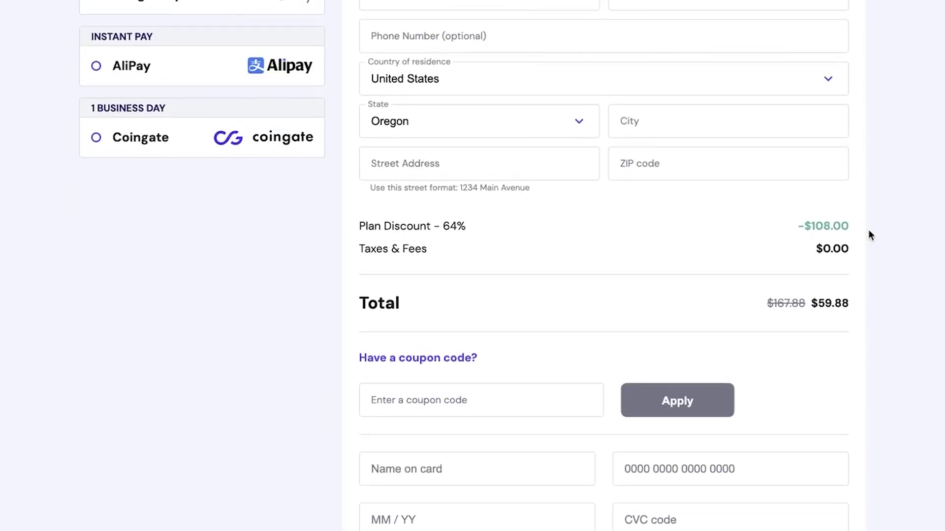
pyautogui.moveTo(795, 225); pyautogui.dragTo(815, 227)
pyautogui.moveTo(767, 303); pyautogui.dragTo(864, 363)
pyautogui.scroll(15, 865, 356)
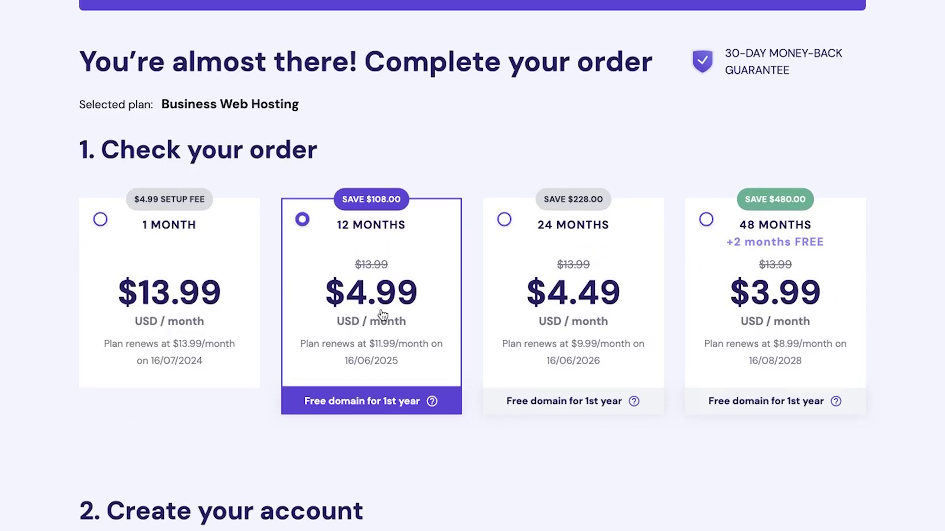
# Step: Examine the account creation, payment method, billing address and coupon sections of the order form
pyautogui.scroll(-10, 424, 323)
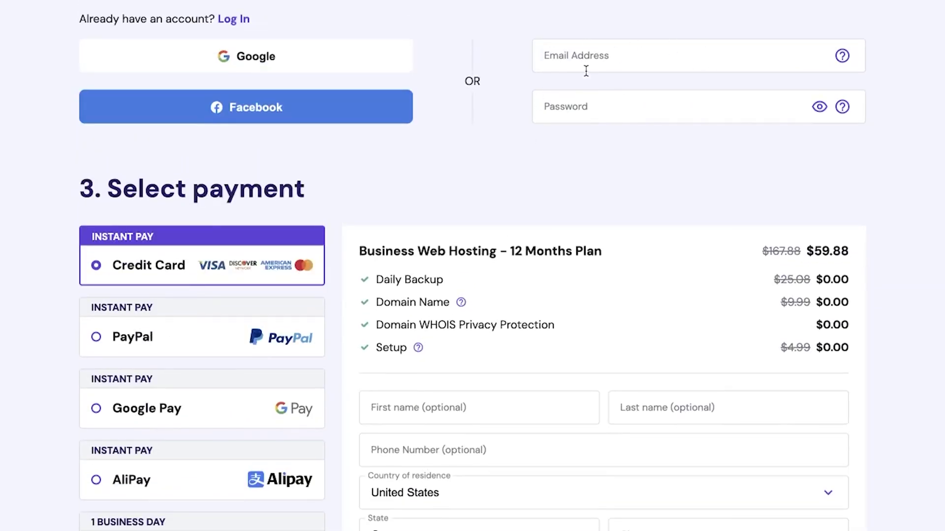
pyautogui.scroll(-4, 586, 71)
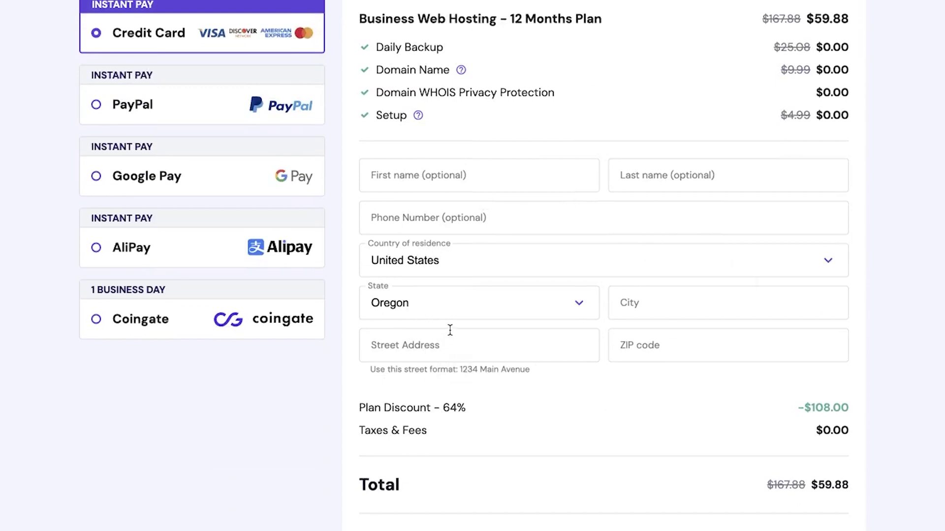
pyautogui.scroll(4, 606, 140)
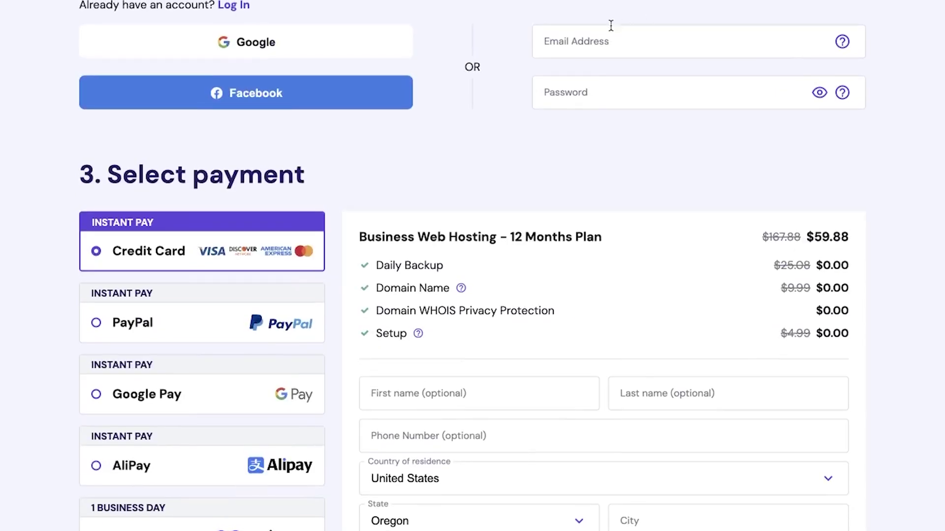
pyautogui.scroll(-3, 612, 23)
pyautogui.scroll(-3, 569, 87)
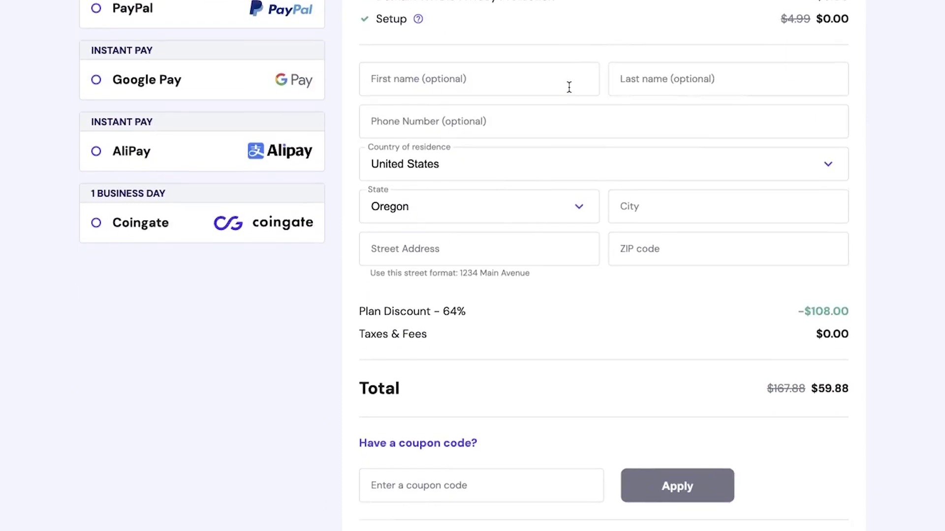
pyautogui.scroll(-1, 569, 87)
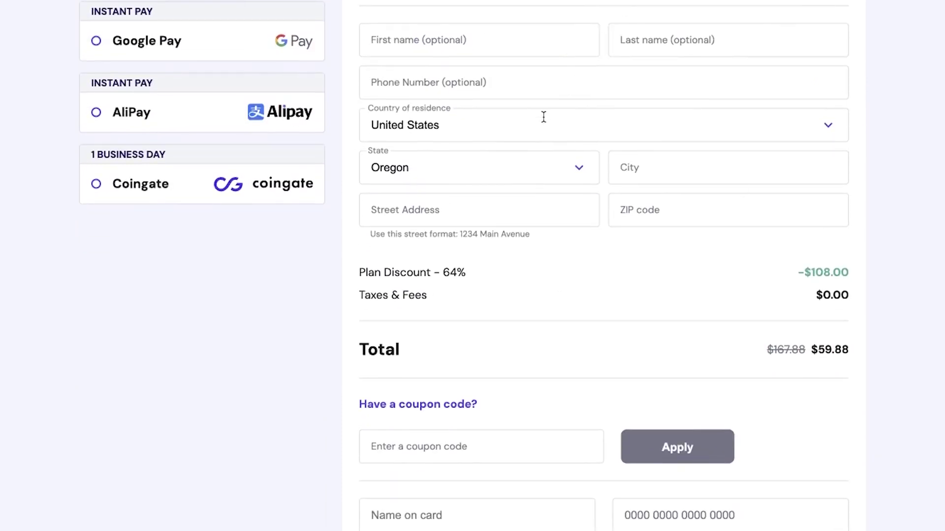
pyautogui.scroll(-1, 544, 117)
pyautogui.scroll(1, 544, 117)
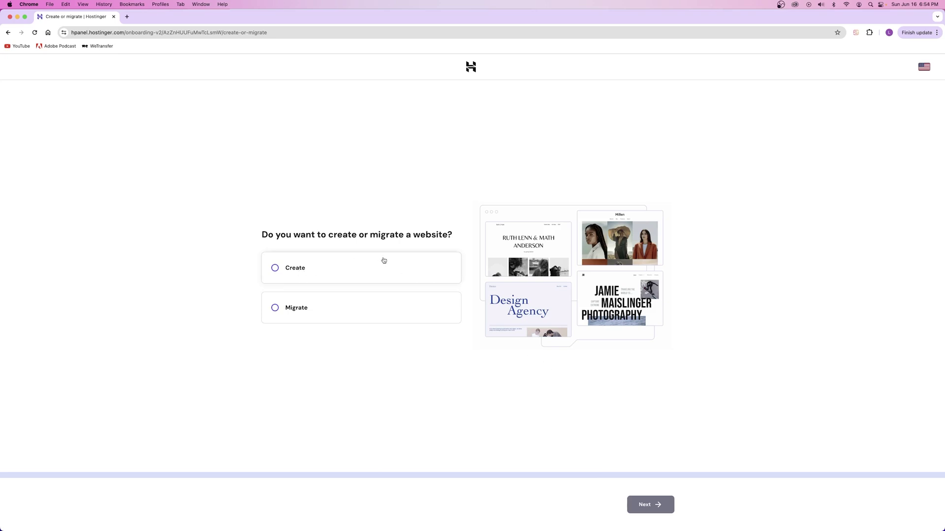
# Step: Choose to create a new website and select WordPress with AI as the way to build it
pyautogui.click(353, 270)
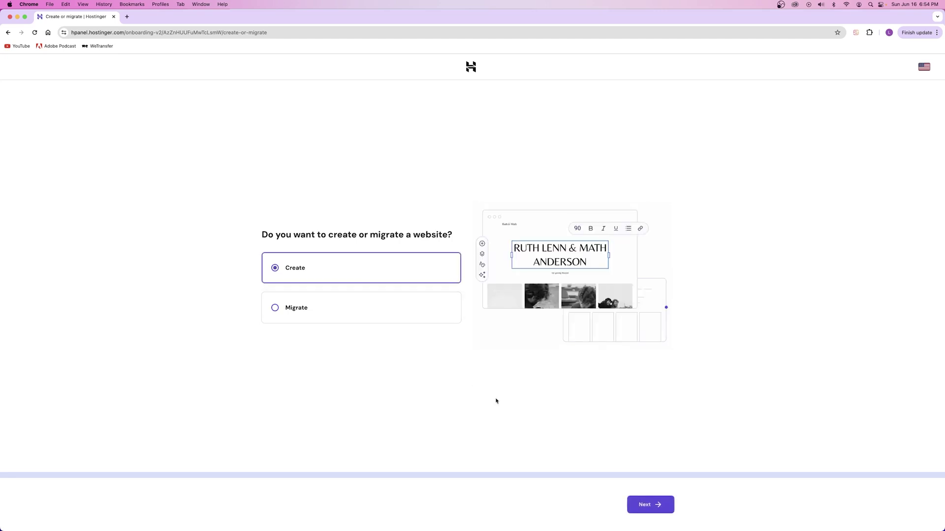
pyautogui.click(643, 500)
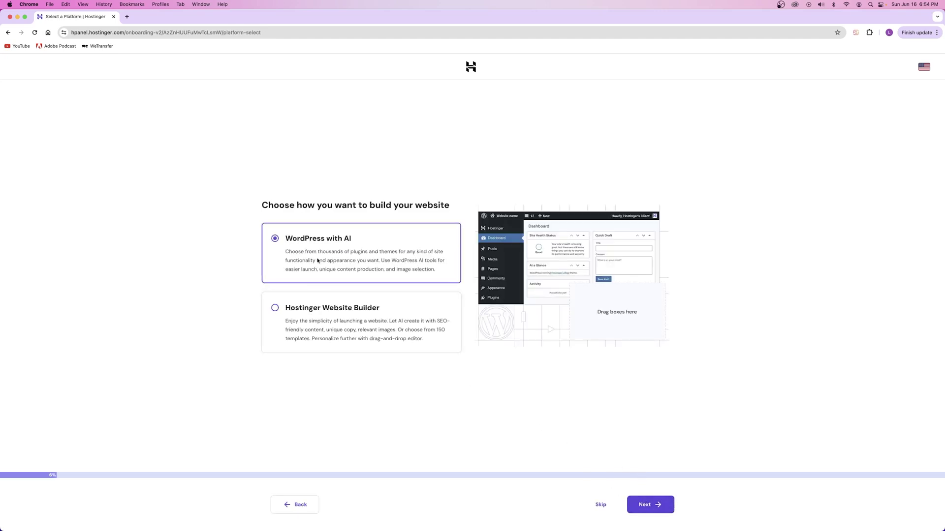
pyautogui.moveTo(291, 241); pyautogui.dragTo(326, 239)
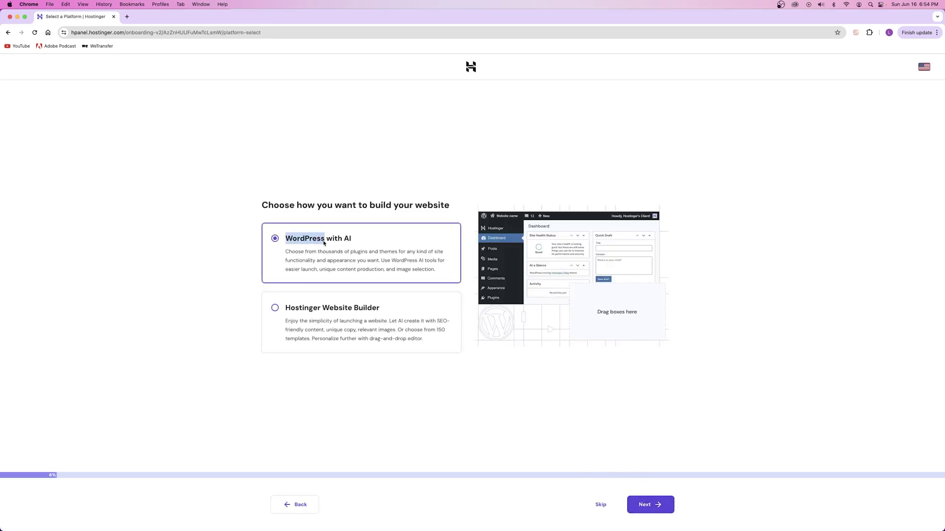
pyautogui.click(288, 313)
pyautogui.moveTo(288, 313); pyautogui.dragTo(377, 314)
pyautogui.click(313, 240)
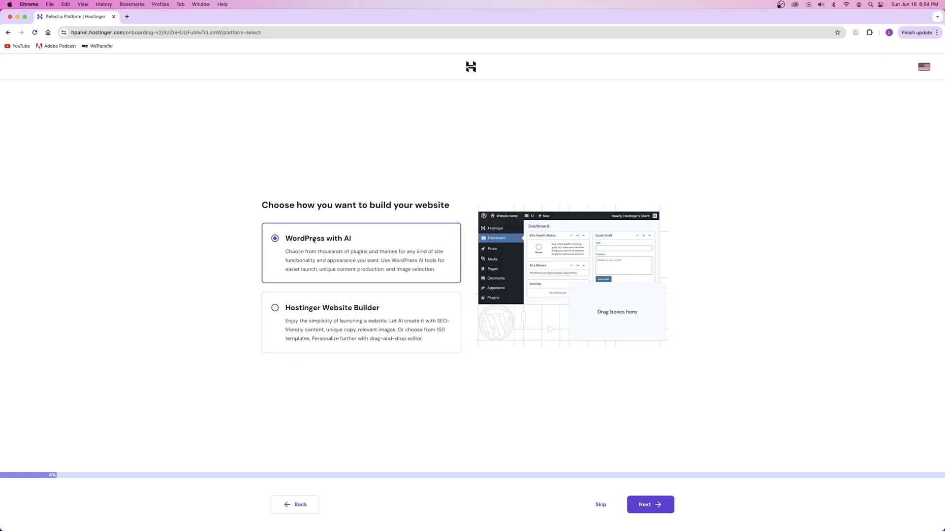
pyautogui.click(650, 505)
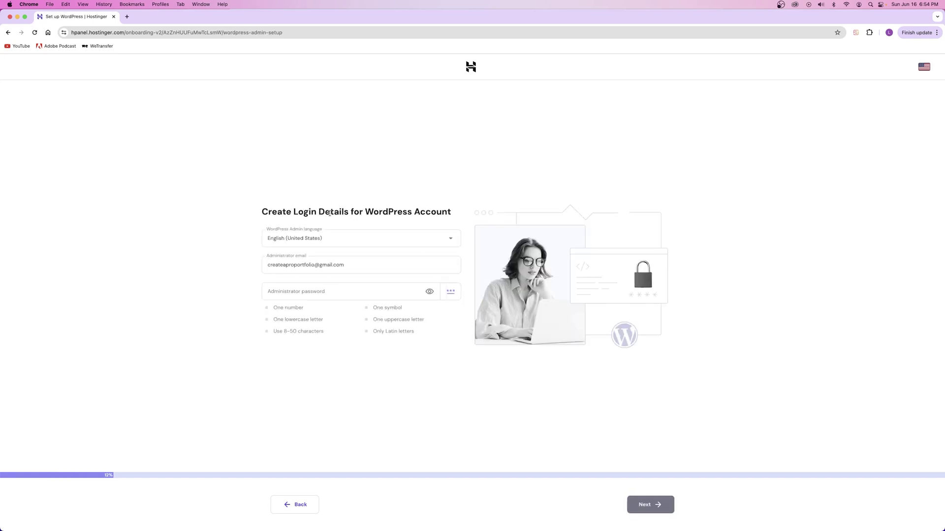
# Step: Enter the administrator password for the WordPress account and submit the login details
pyautogui.moveTo(362, 212); pyautogui.dragTo(452, 212)
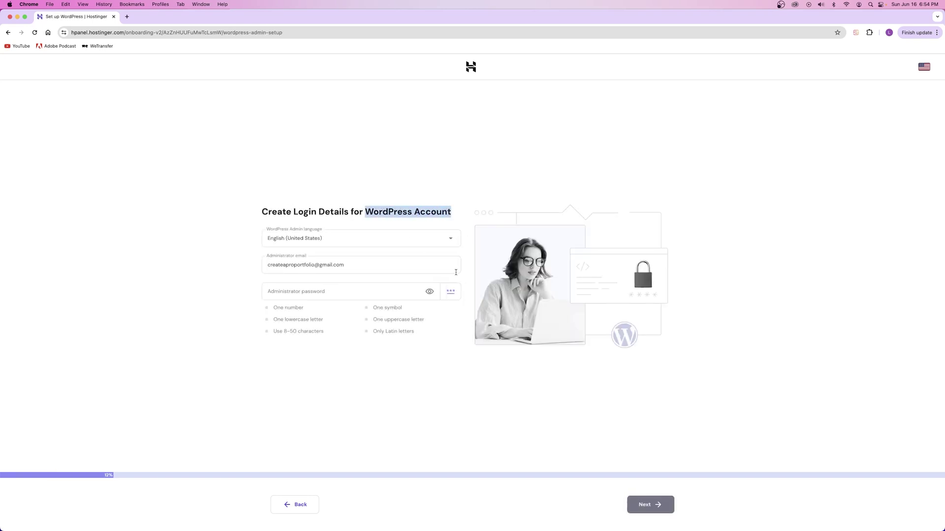
pyautogui.click(310, 292)
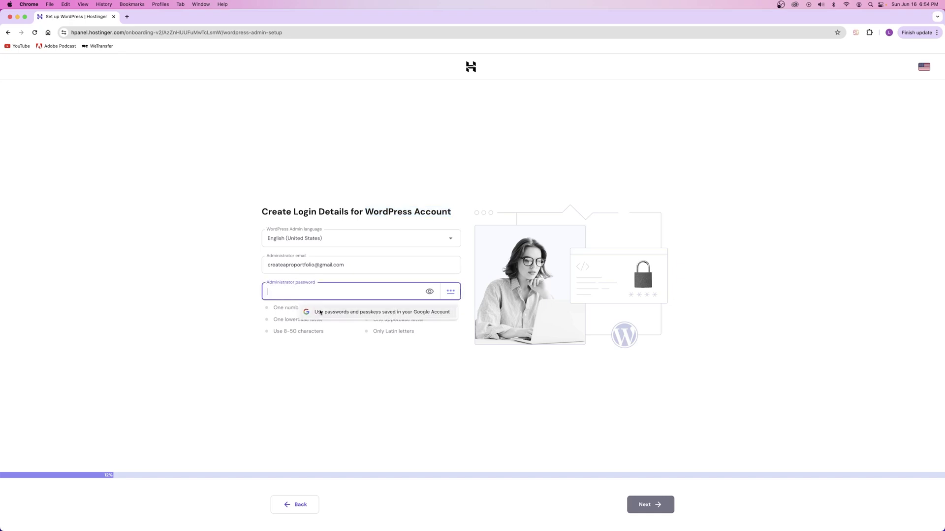
pyautogui.press('super+v')
pyautogui.click(484, 393)
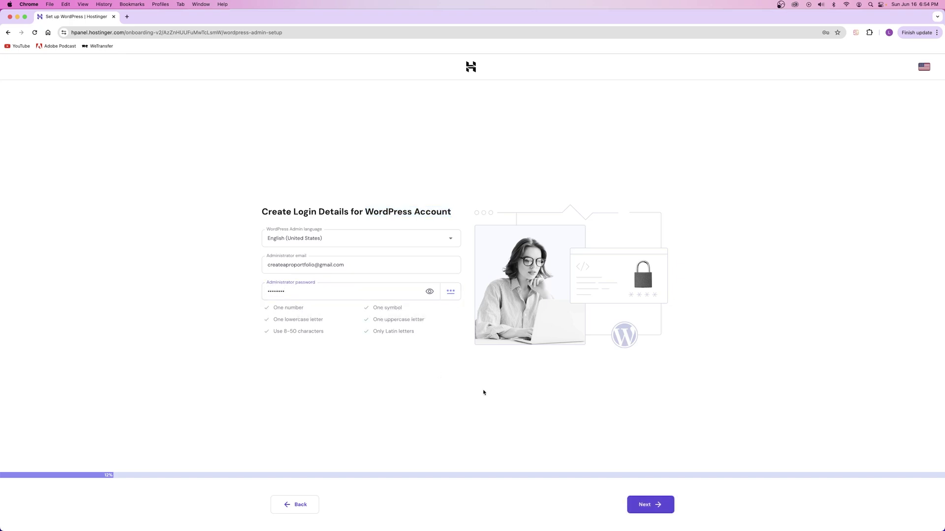
pyautogui.click(647, 506)
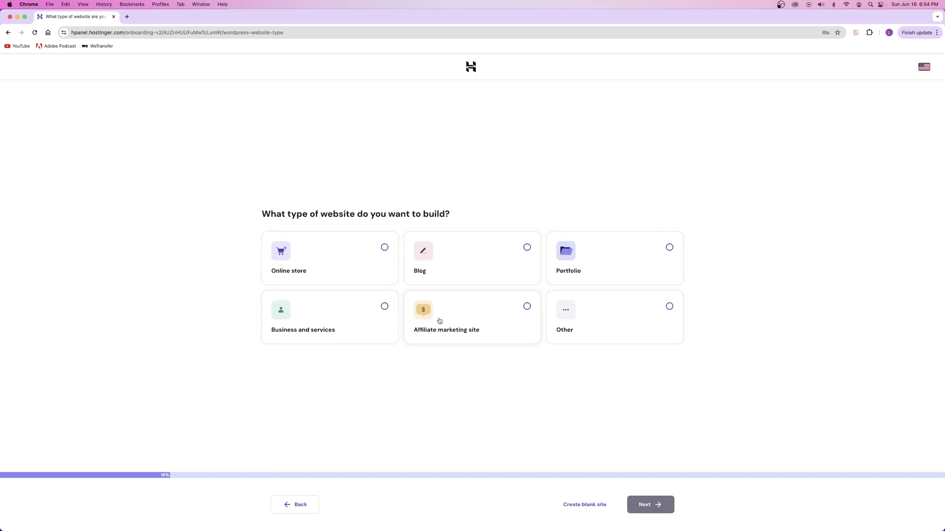
# Step: Set the website type to Business and services and start from a blank site instead of a pre-built one
pyautogui.click(341, 318)
pyautogui.click(651, 509)
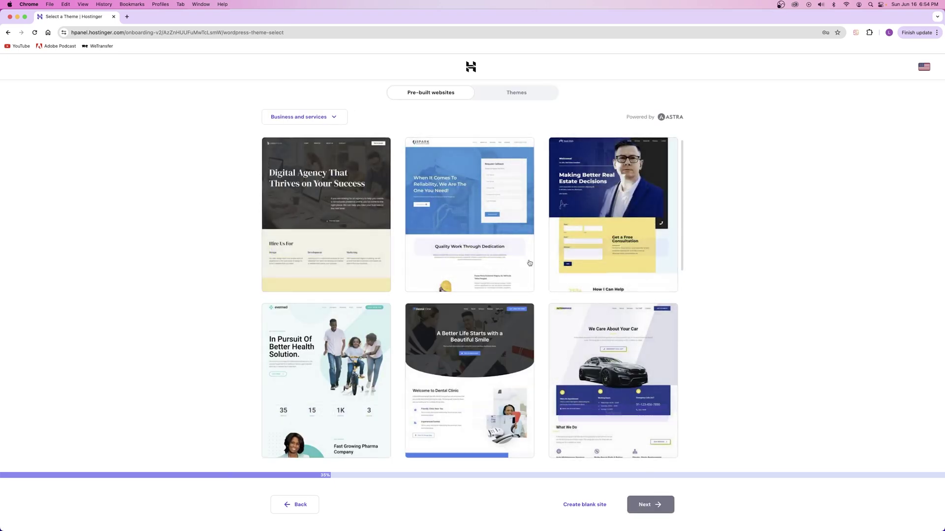
pyautogui.moveTo(334, 281)
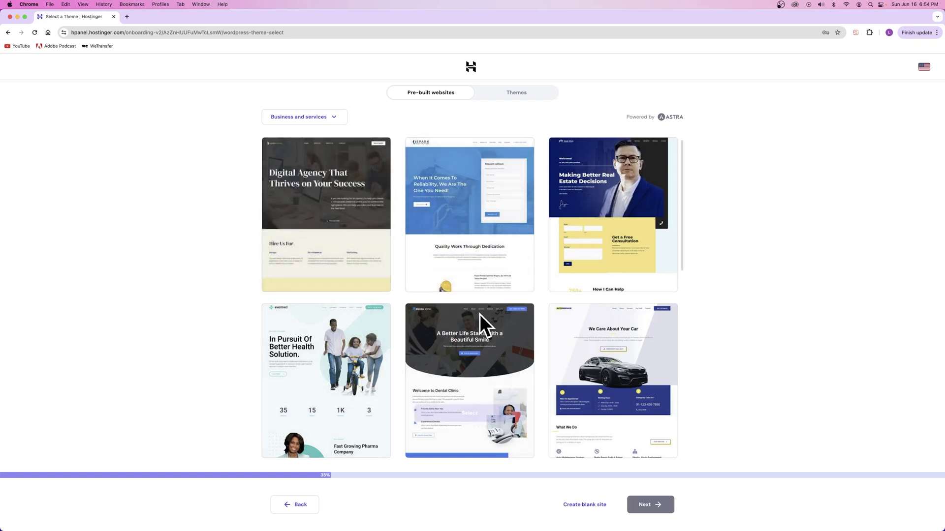
pyautogui.click(593, 514)
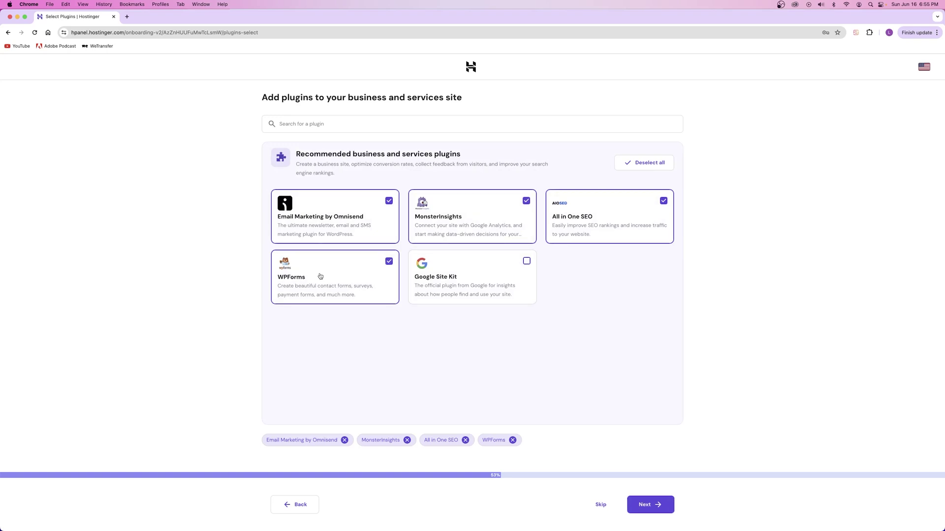
# Step: Search the plugins for "starter templates", select the Starter Templates plugin and clear the search
pyautogui.click(340, 123)
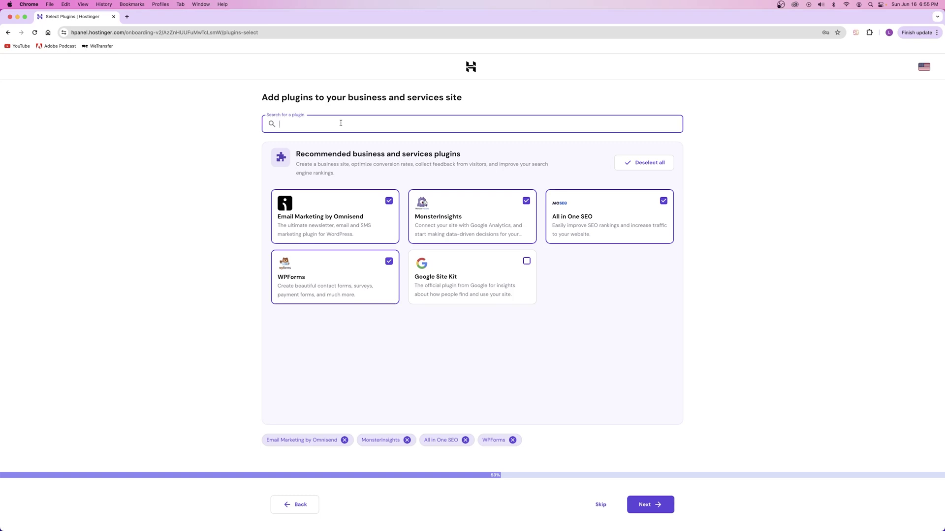
pyautogui.write('starter templates')
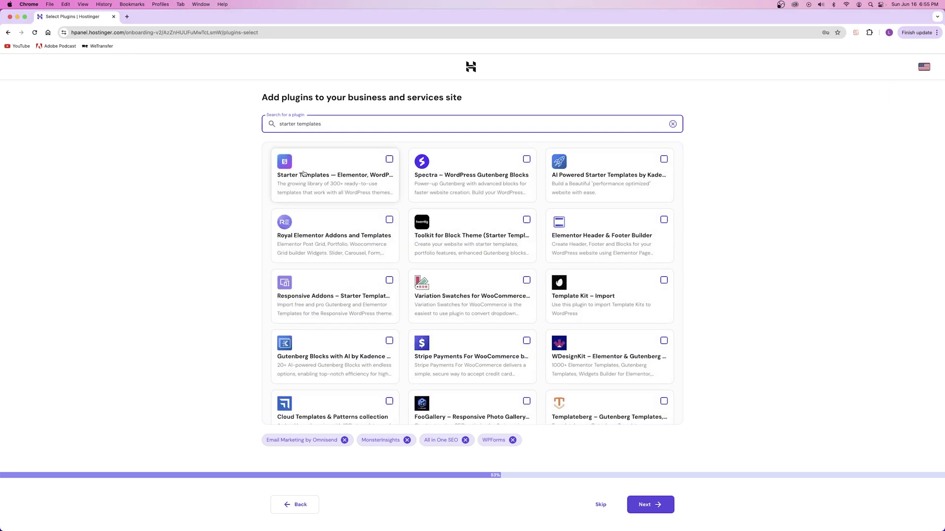
pyautogui.click(390, 159)
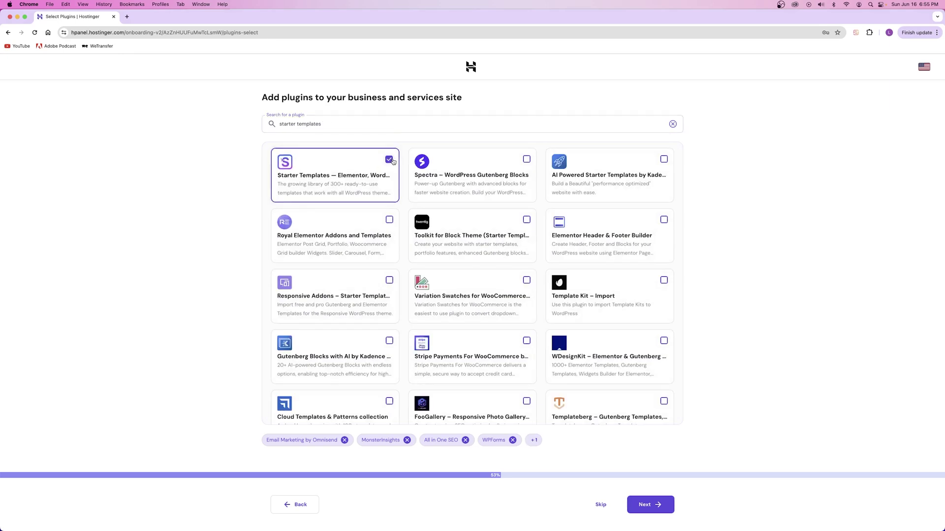
pyautogui.click(672, 124)
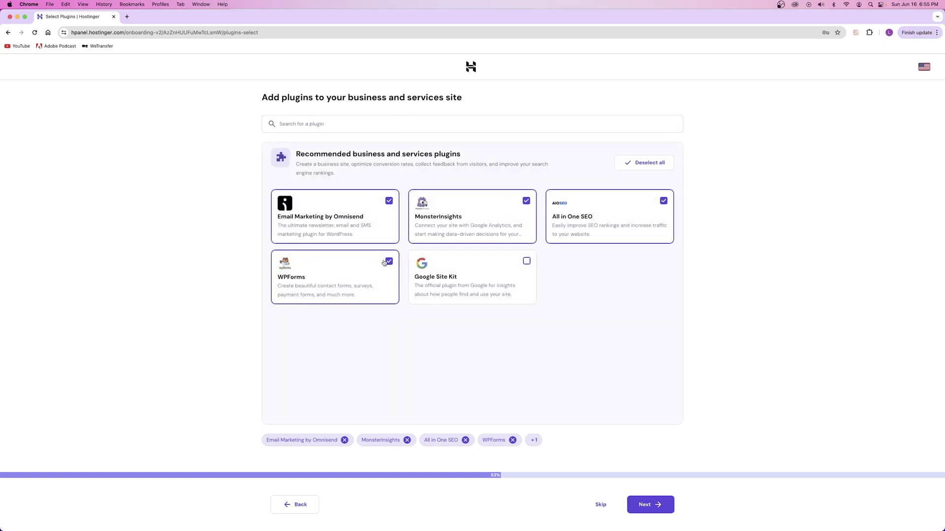
# Step: Deselect the Email Marketing by Omnisend, MonsterInsights and All in One SEO plugins and continue the setup
pyautogui.click(389, 201)
pyautogui.click(524, 201)
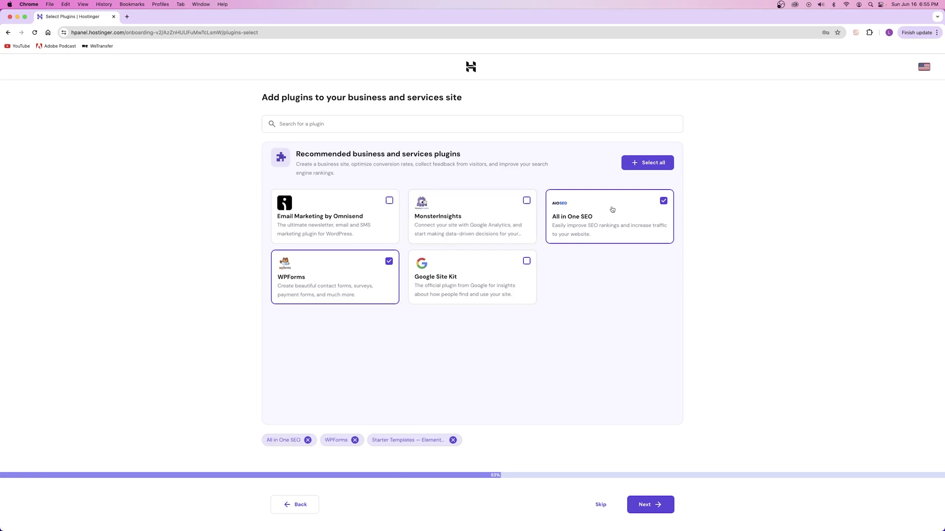
pyautogui.click(664, 201)
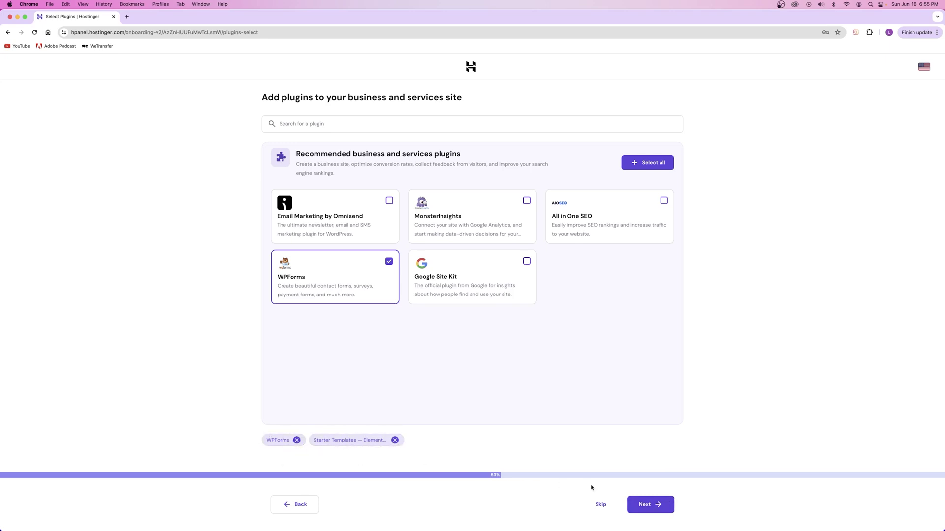
pyautogui.click(667, 507)
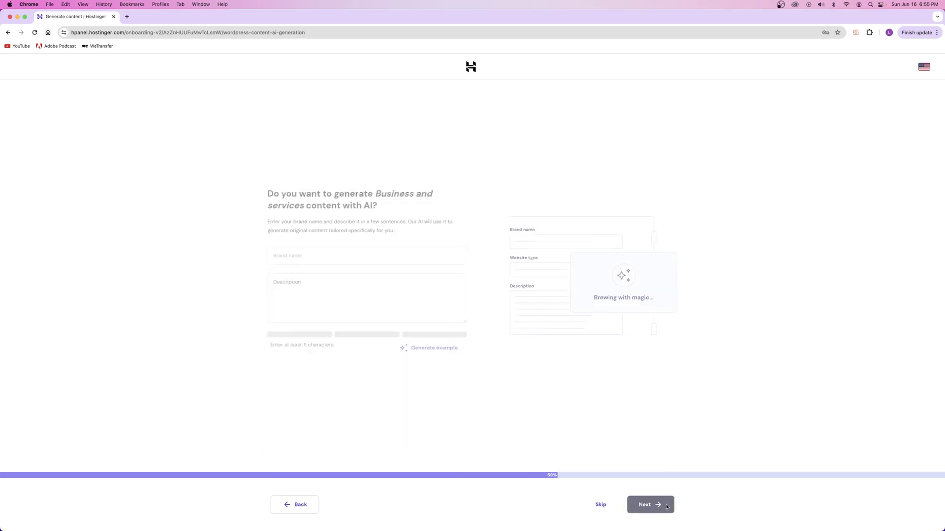
# Step: Review the offer to generate Business and services content with AI and skip it
pyautogui.moveTo(265, 195); pyautogui.dragTo(454, 303)
pyautogui.click(396, 221)
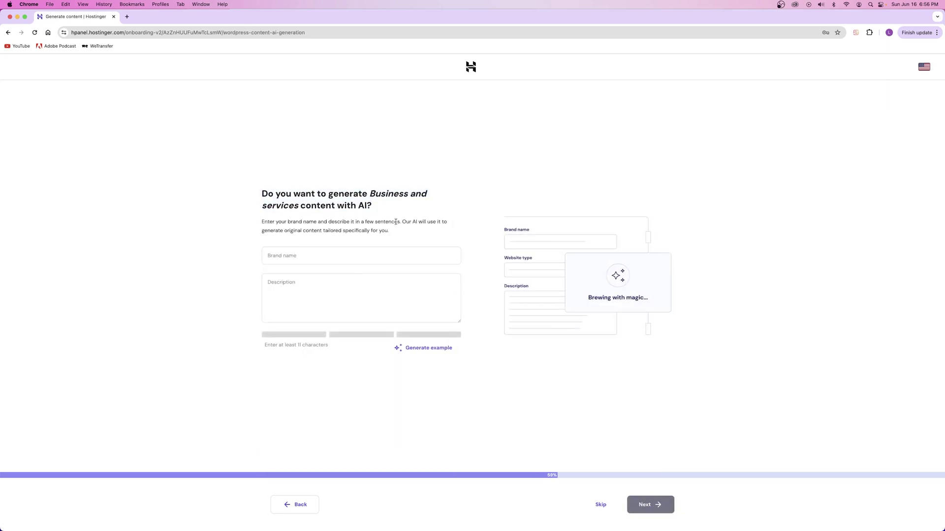
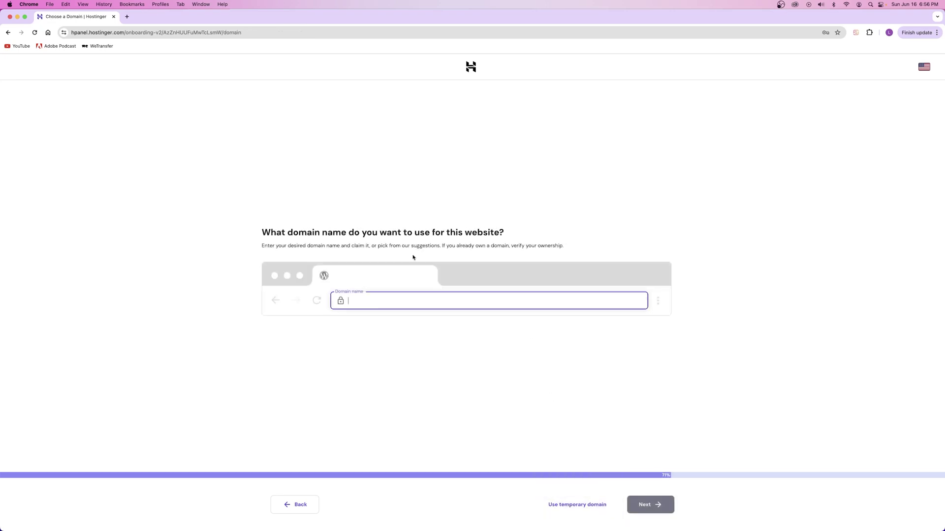
# Step: Look up the domain beginnersguide.com, change it to beginnersguidetowebsites.com and select the offer that is free for the first year
pyautogui.moveTo(261, 234); pyautogui.dragTo(397, 234)
pyautogui.click(303, 230)
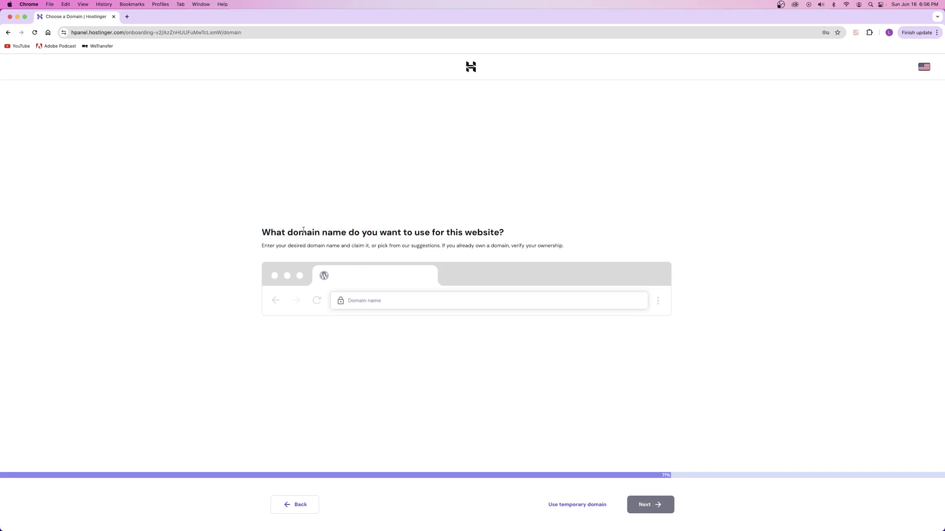
pyautogui.click(384, 301)
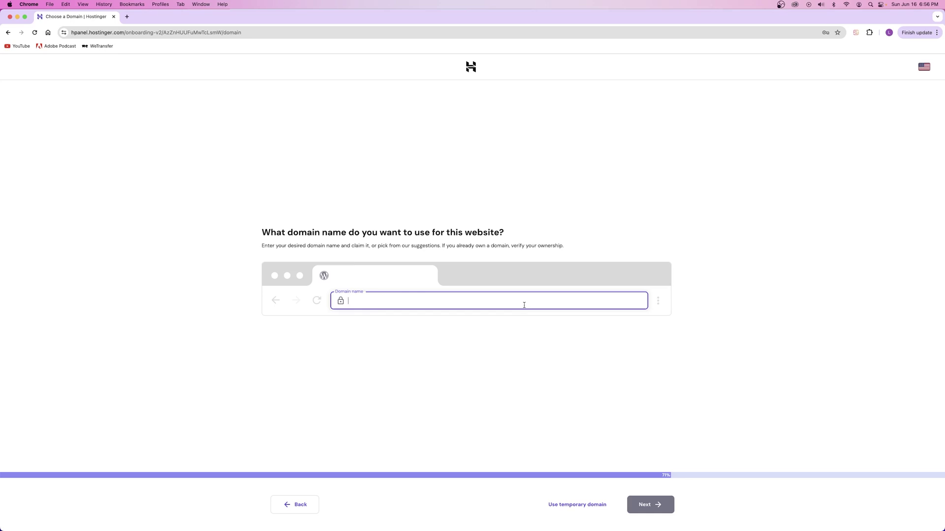
pyautogui.write('beginnersguide')
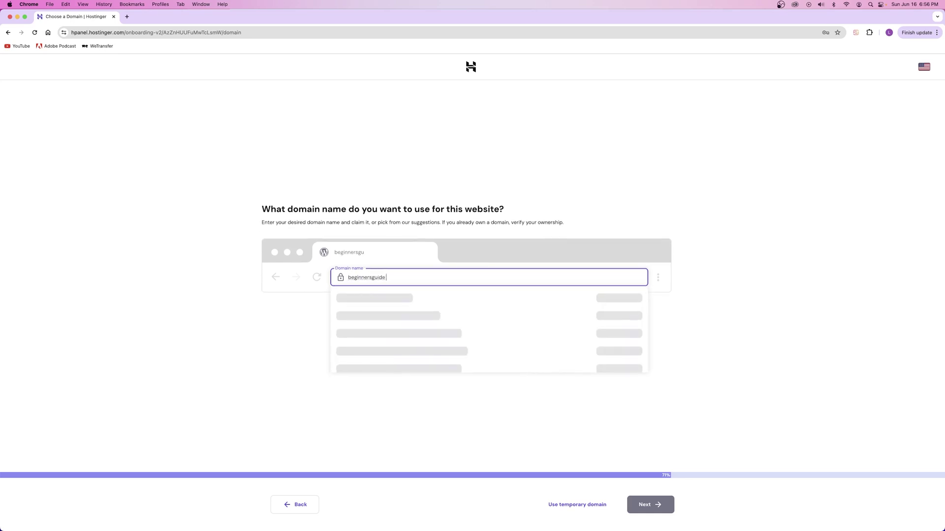
pyautogui.write('.com')
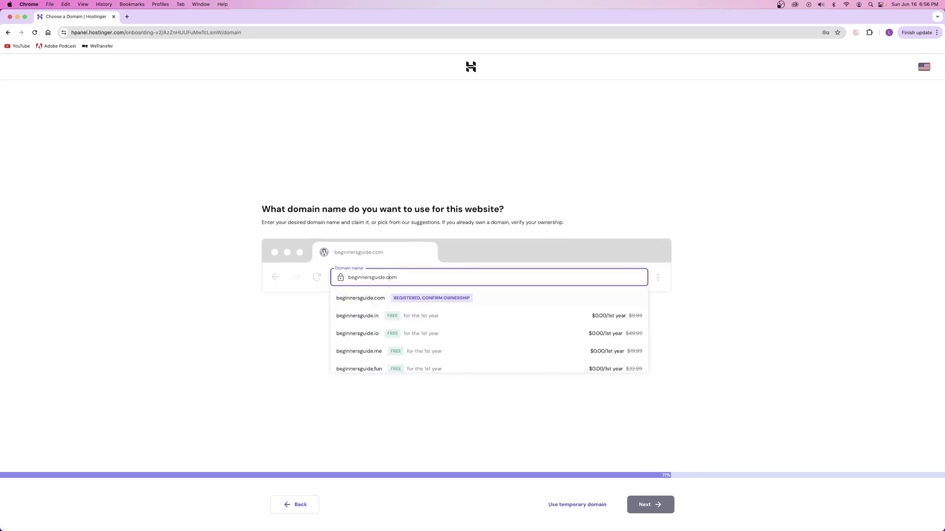
pyautogui.write('towebsites')
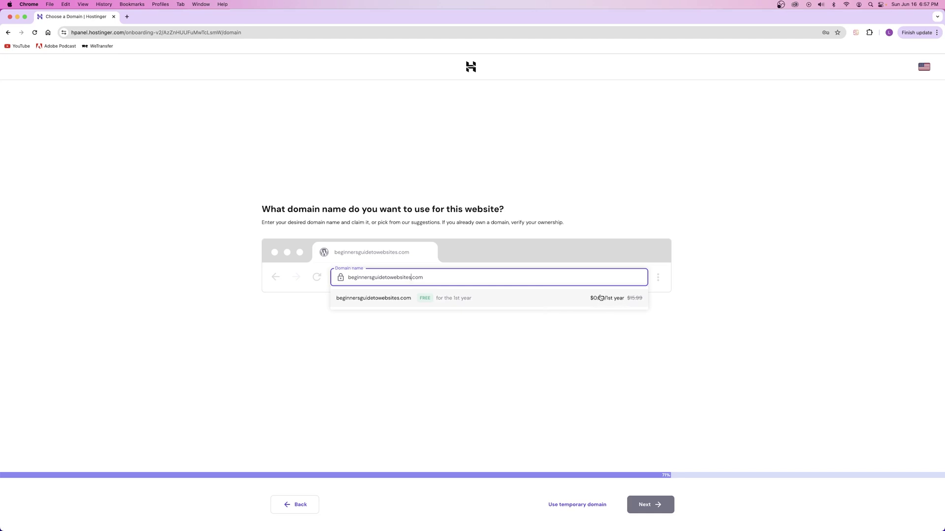
pyautogui.click(479, 297)
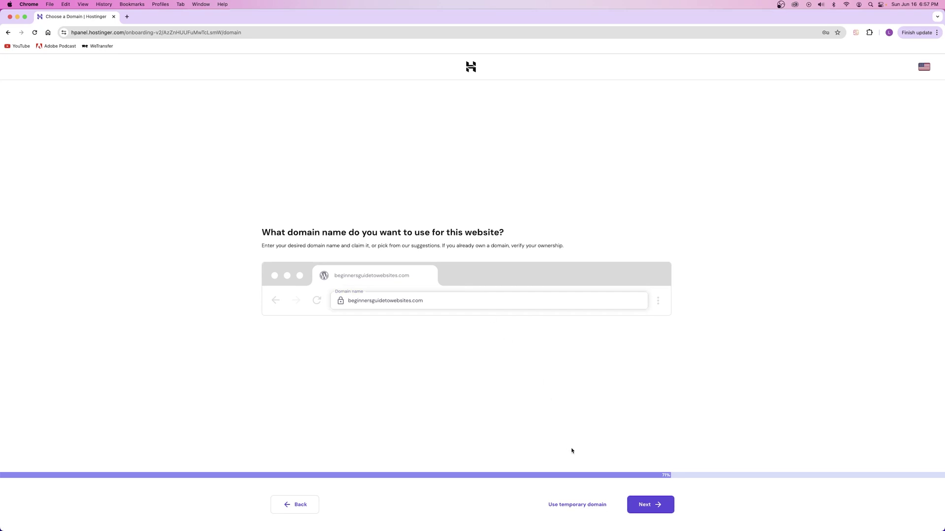
# Step: Finish registering the chosen domain with the saved contact details and accept the United States, Arizona data center
pyautogui.click(659, 505)
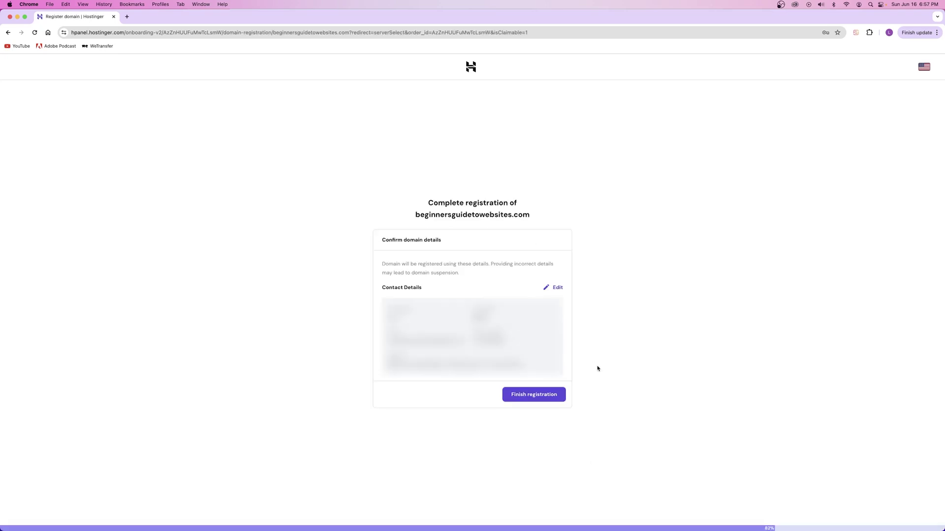
pyautogui.click(538, 398)
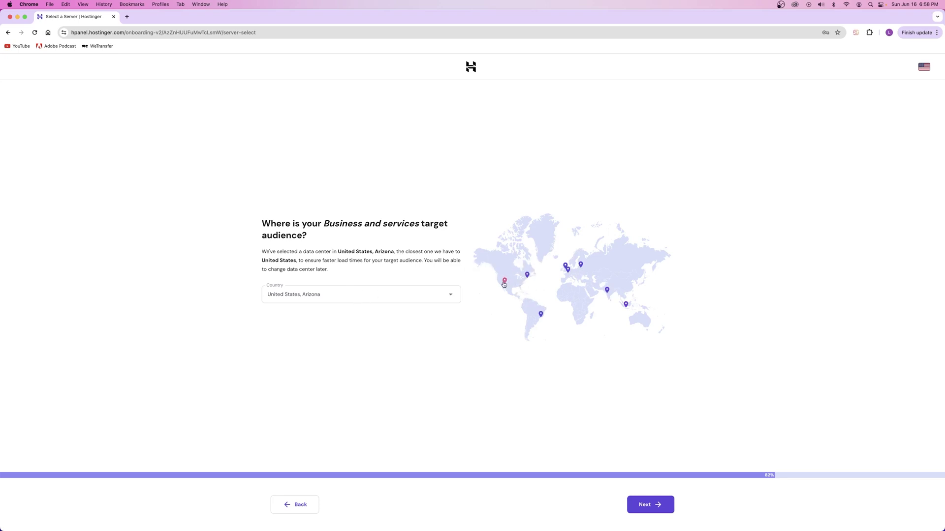
pyautogui.click(638, 502)
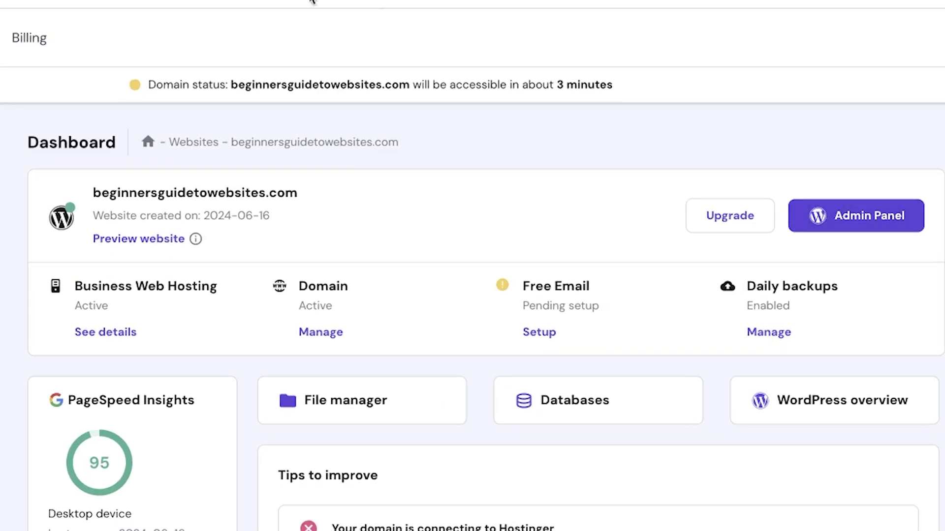
# Step: Read the domain status notice for beginnersguidetowebsites.com, including the waiting time until the domain is accessible
pyautogui.moveTo(148, 84); pyautogui.dragTo(400, 89)
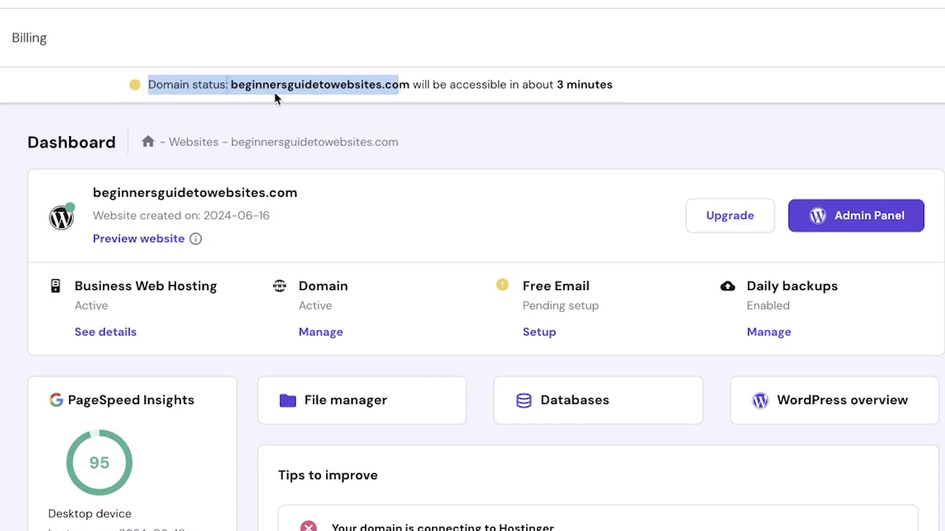
pyautogui.click(532, 88)
pyautogui.moveTo(557, 86); pyautogui.dragTo(631, 91)
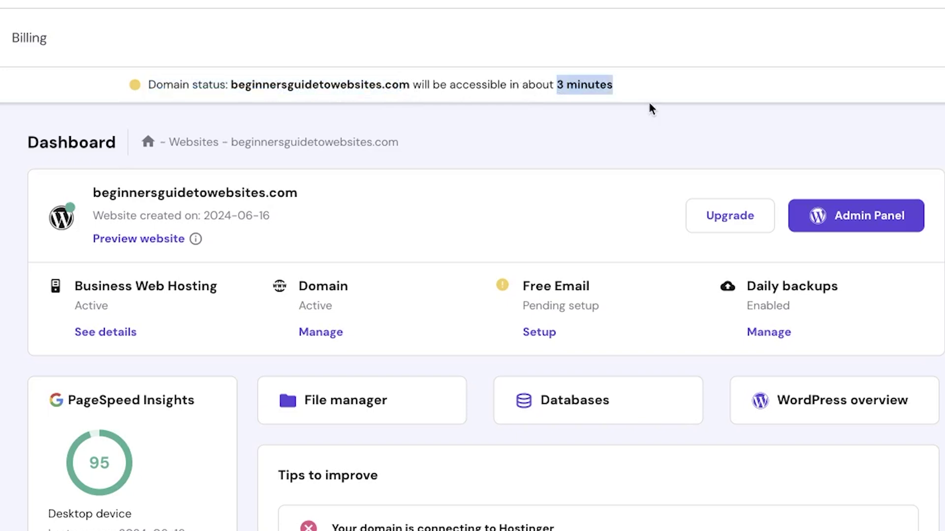
pyautogui.click(649, 105)
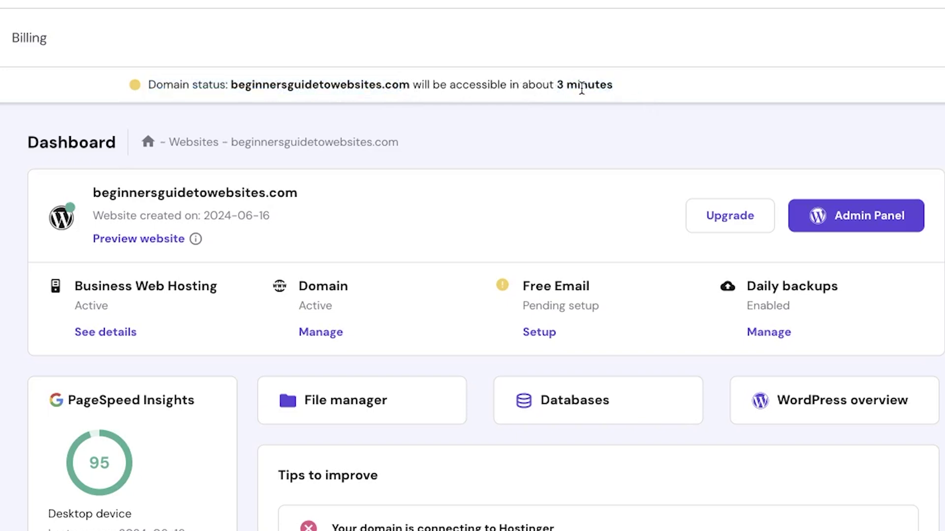
pyautogui.moveTo(632, 85); pyautogui.dragTo(434, 87)
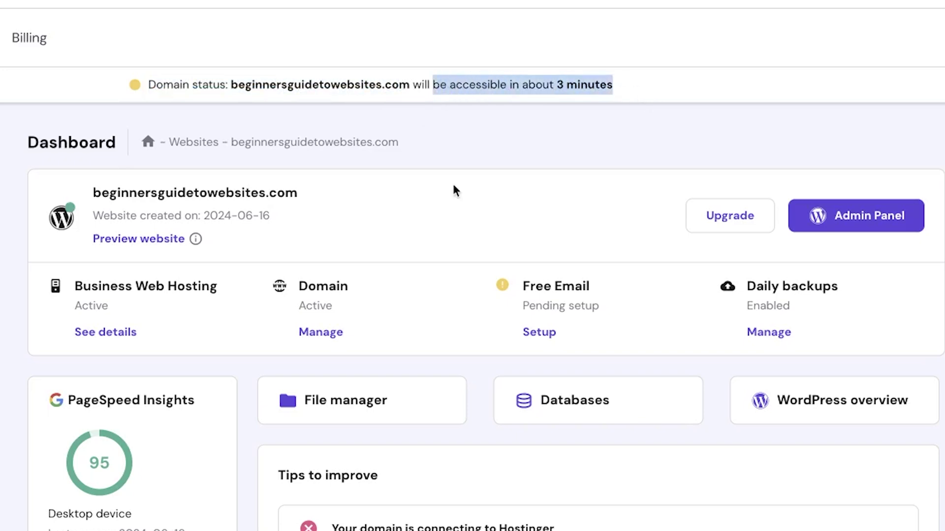
pyautogui.click(699, 96)
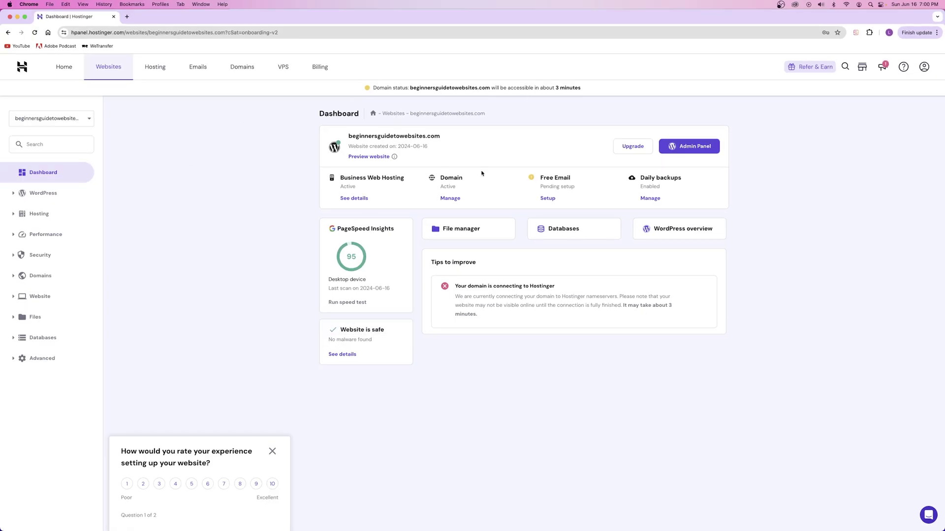
# Step: Open the website's Security section in a separate tab, check its SSL certificate and close that tab
pyautogui.rightClick(41, 254)
pyautogui.click(62, 258)
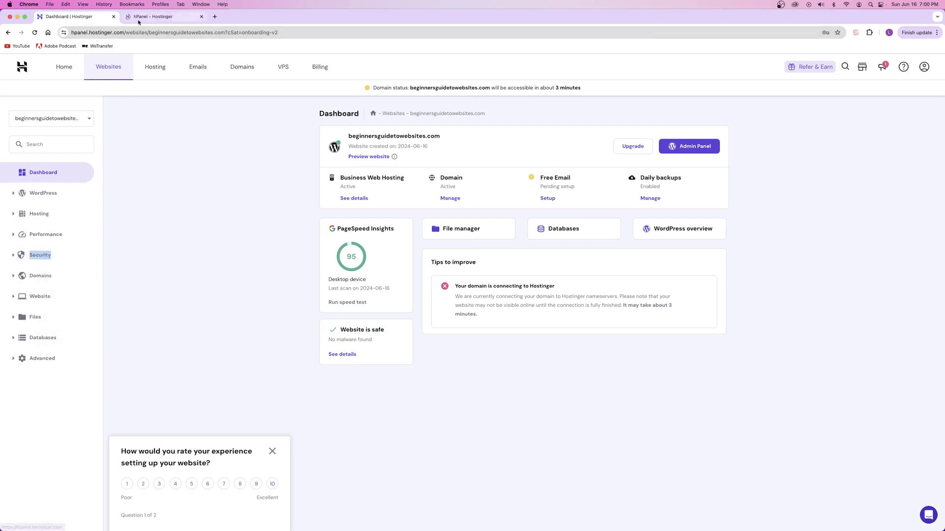
pyautogui.press('super+2')
pyautogui.moveTo(316, 99); pyautogui.dragTo(359, 97)
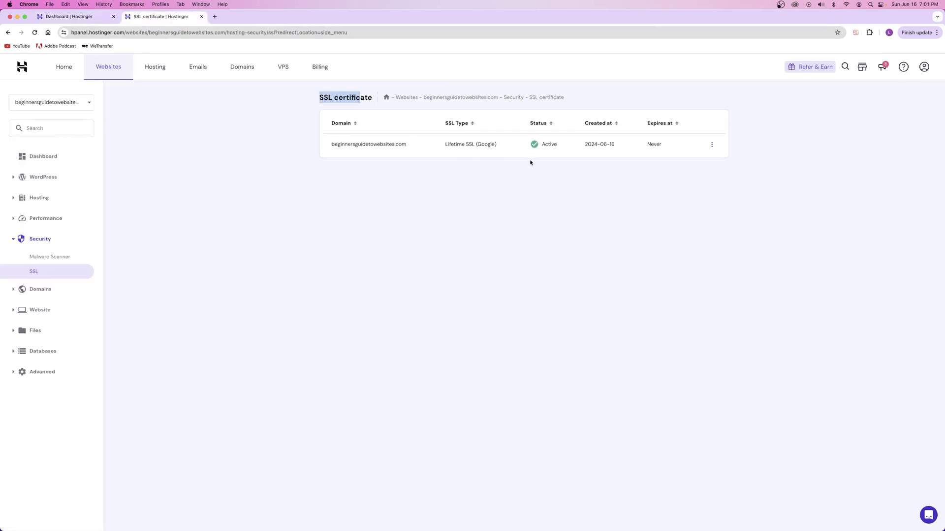
pyautogui.click(537, 199)
pyautogui.click(202, 16)
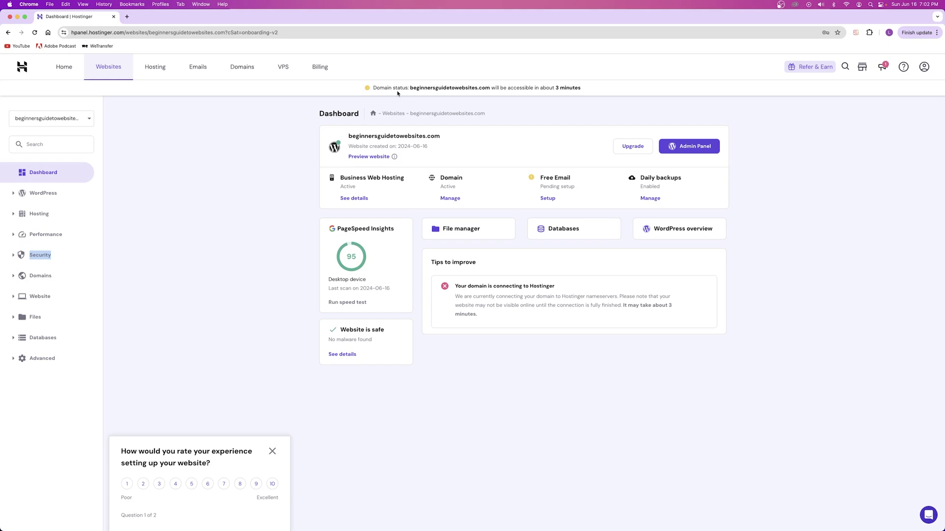
# Step: Open the website preview in a separate tab, examine its notice and temporary address, and close that tab
pyautogui.moveTo(554, 88); pyautogui.dragTo(581, 88)
pyautogui.click(513, 109)
pyautogui.rightClick(374, 157)
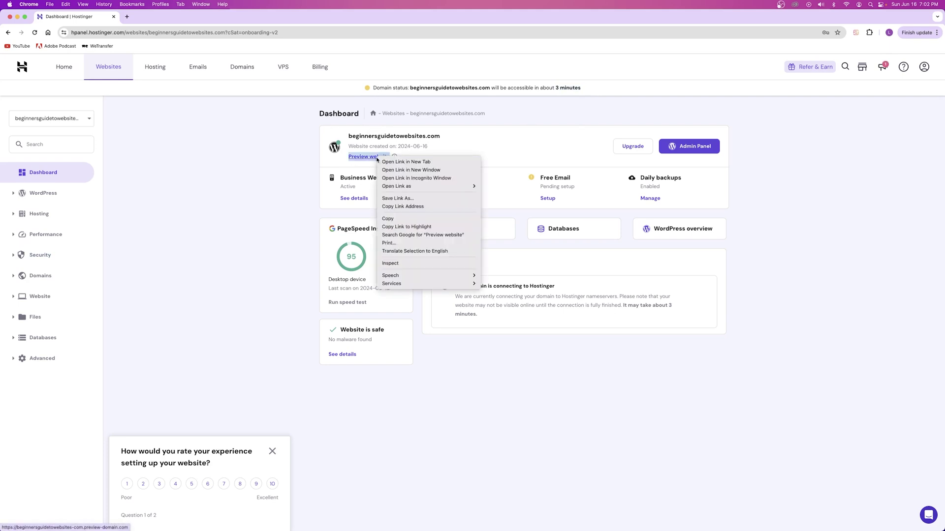
pyautogui.click(393, 161)
pyautogui.click(147, 21)
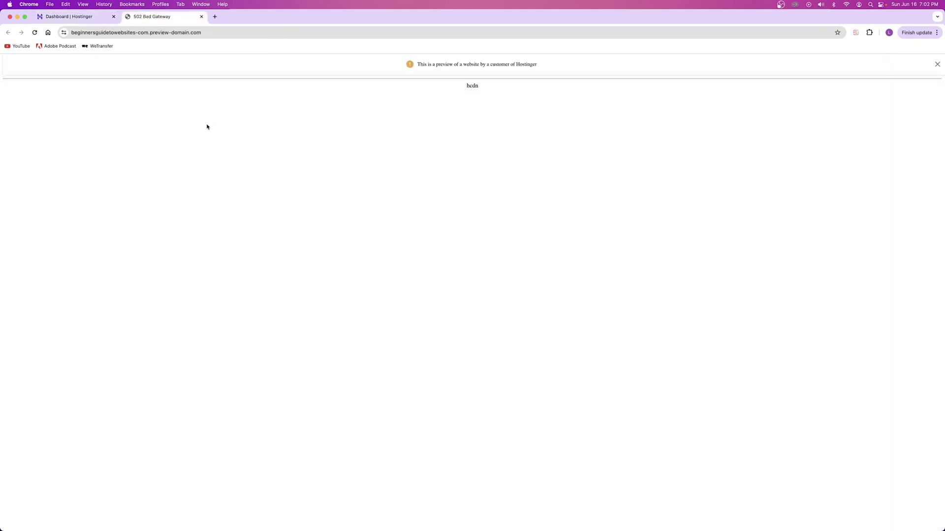
pyautogui.moveTo(418, 64); pyautogui.dragTo(538, 64)
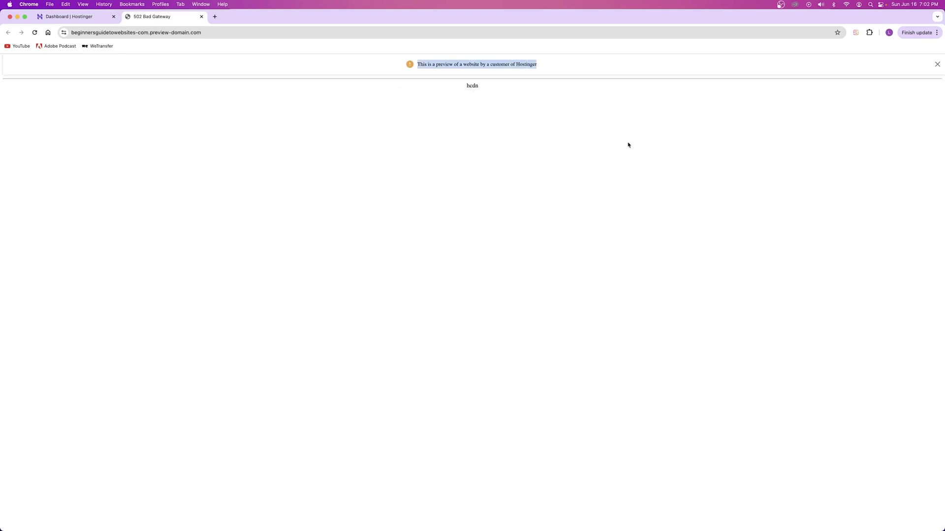
pyautogui.moveTo(150, 32); pyautogui.dragTo(187, 33)
pyautogui.click(174, 126)
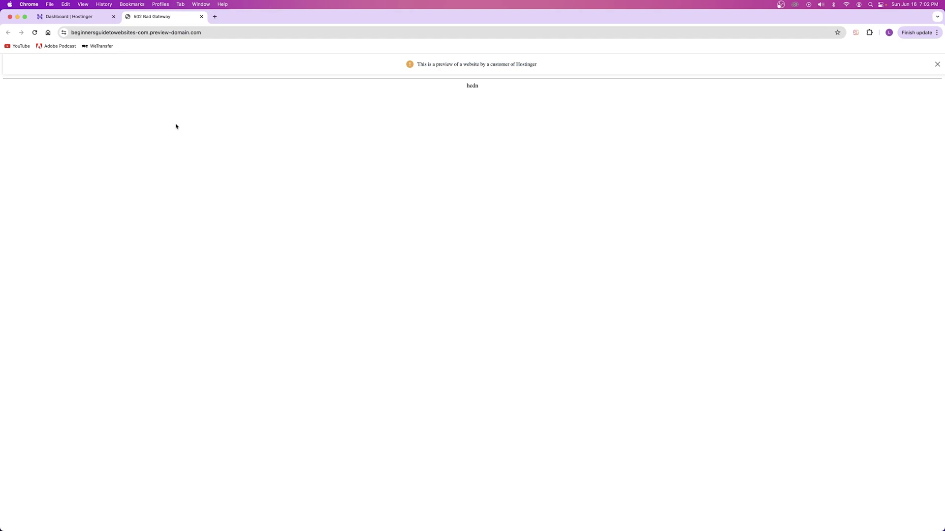
pyautogui.click(202, 16)
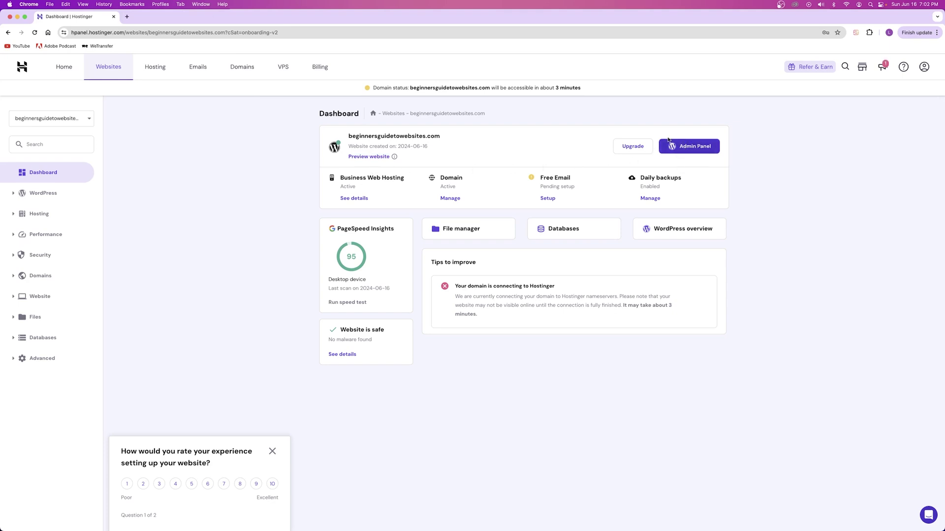
# Step: Open the site's WordPress admin panel from the hosting dashboard and go to the WordPress Dashboard page
pyautogui.moveTo(379, 89); pyautogui.dragTo(452, 89)
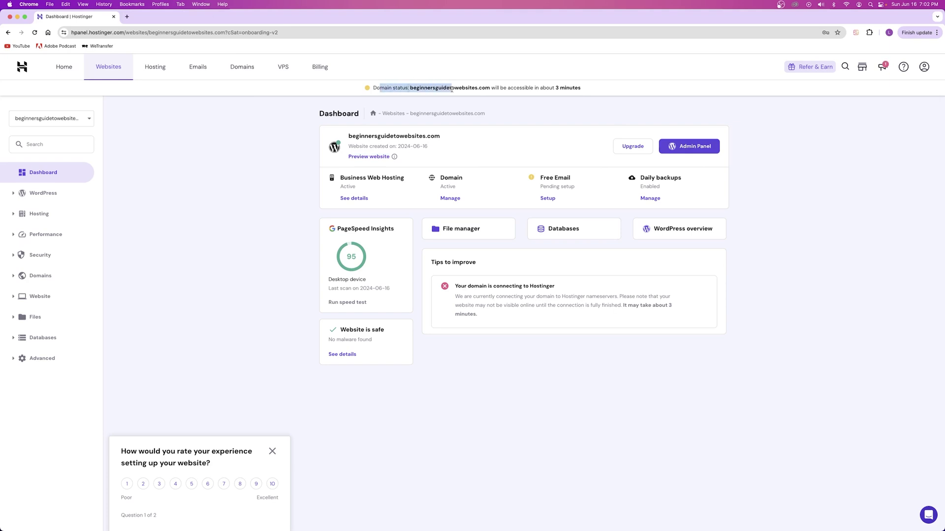
pyautogui.click(684, 147)
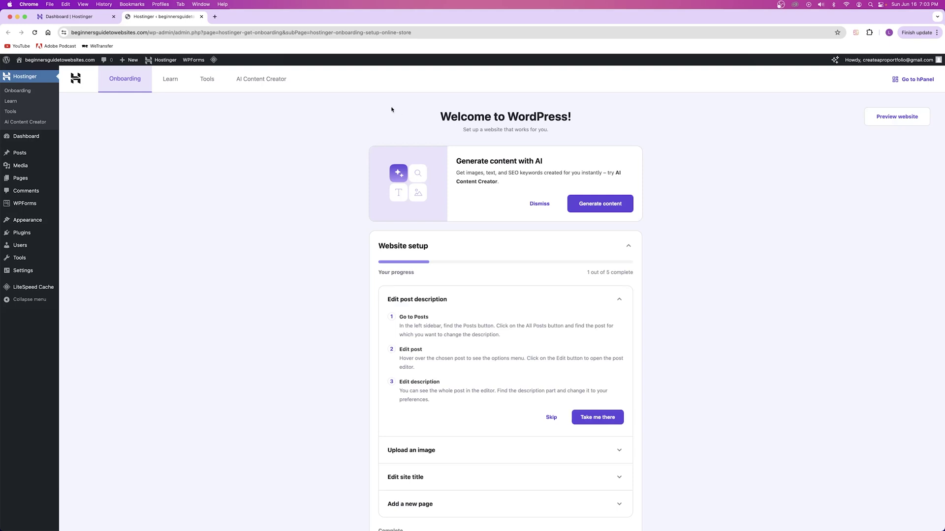
pyautogui.click(74, 20)
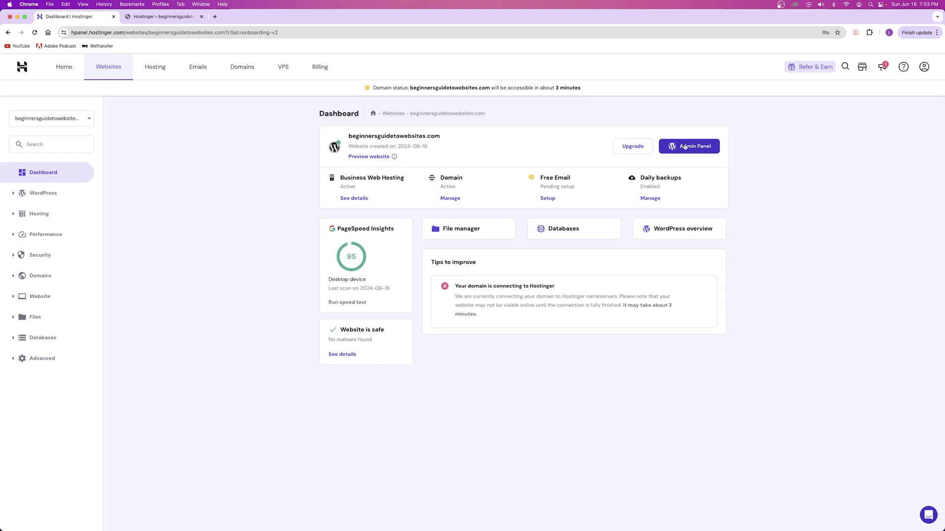
pyautogui.hotkey('ctrl', 'Tab')
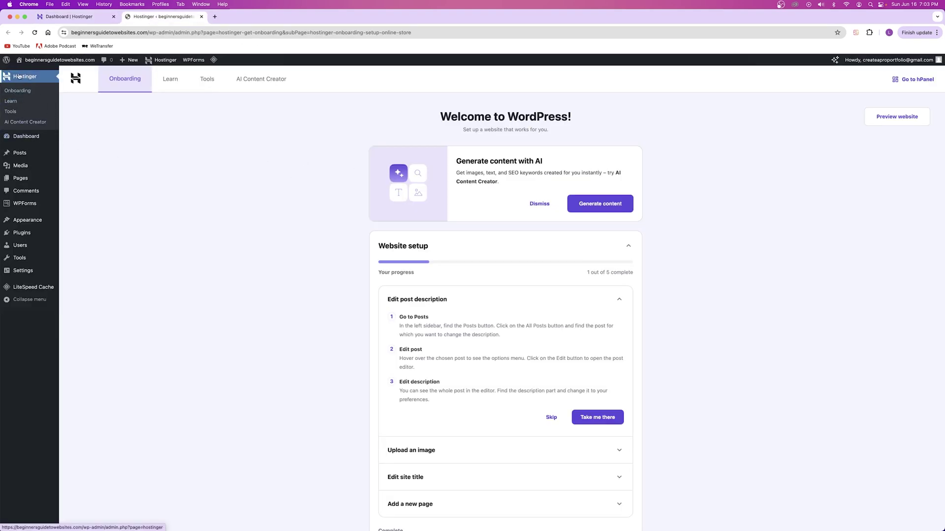
pyautogui.click(29, 138)
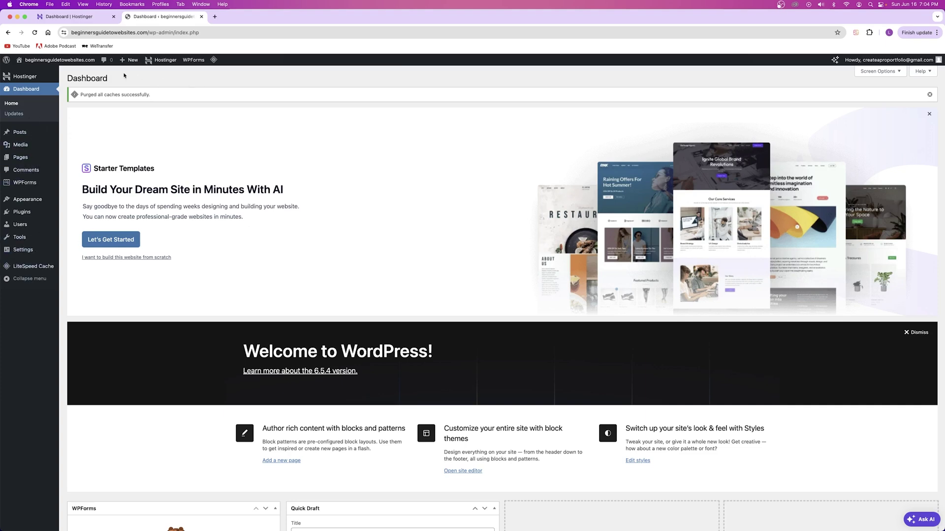
# Step: Open the live website in a new tab from WordPress and check its address
pyautogui.moveTo(57, 63)
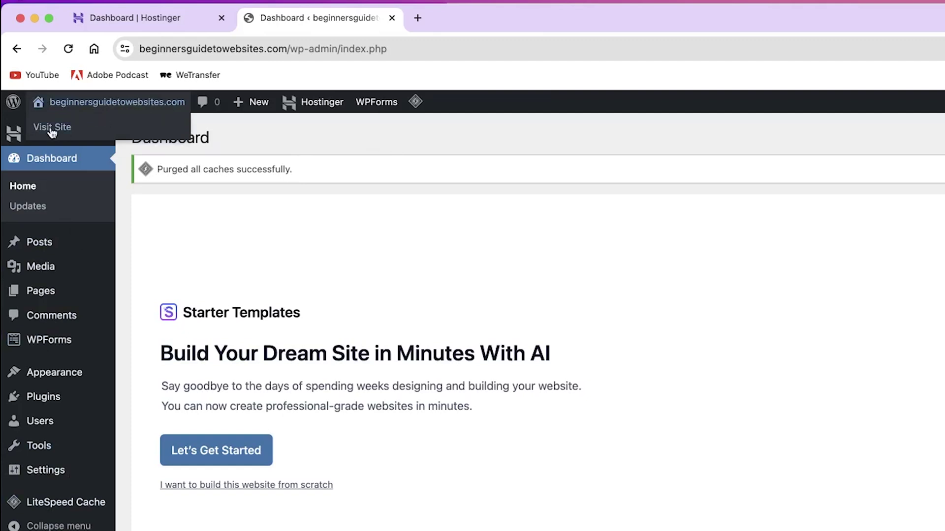
pyautogui.rightClick(107, 102)
pyautogui.click(131, 111)
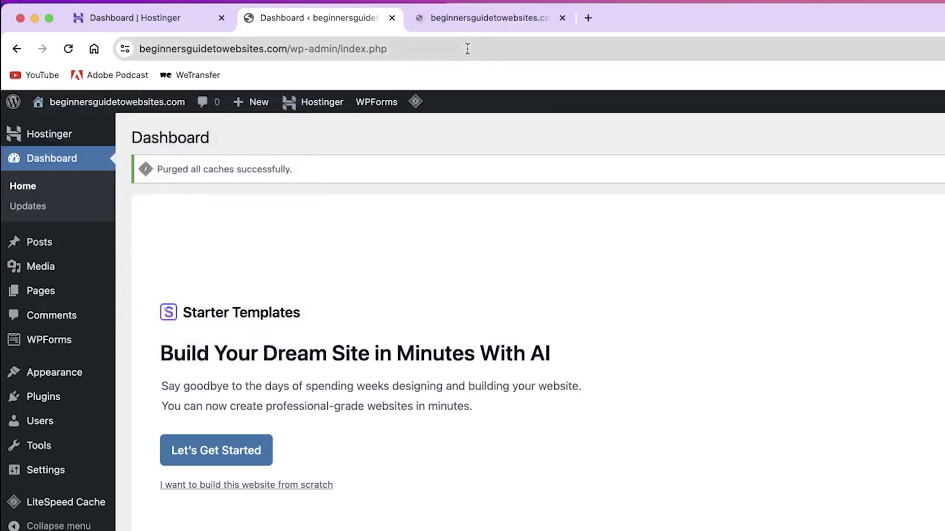
pyautogui.click(442, 19)
pyautogui.click(192, 50)
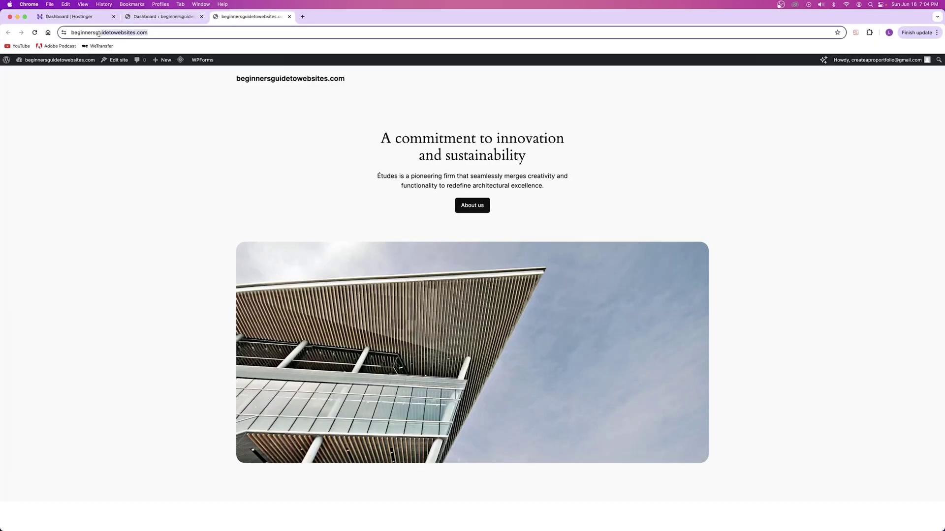
# Step: Reload the Hostinger dashboard to recheck the domain and inspect the live site's full address, ending on the WordPress dashboard
pyautogui.click(64, 16)
pyautogui.click(35, 33)
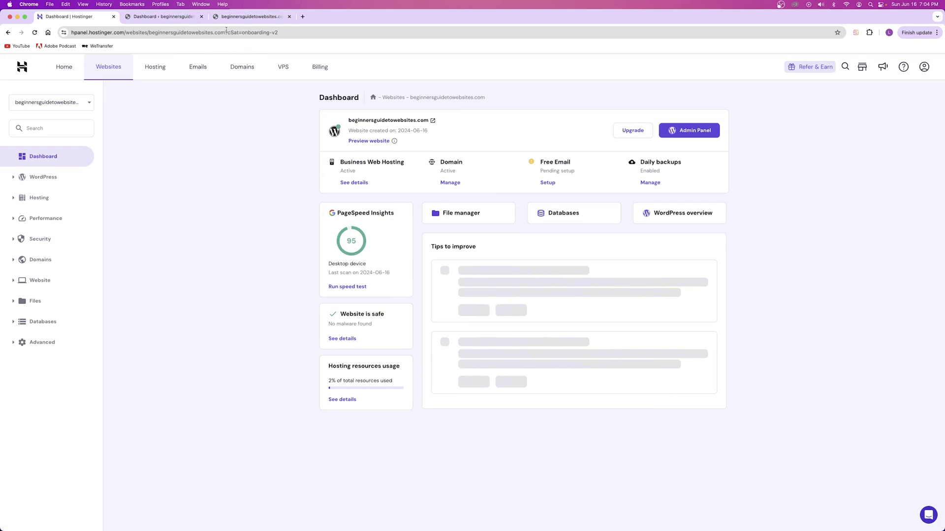
pyautogui.click(238, 16)
pyautogui.click(148, 33)
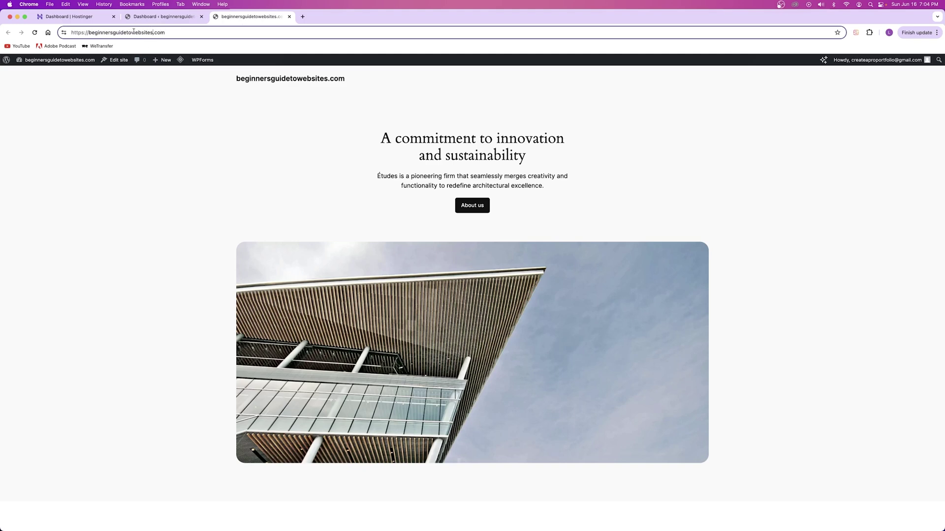
pyautogui.click(163, 17)
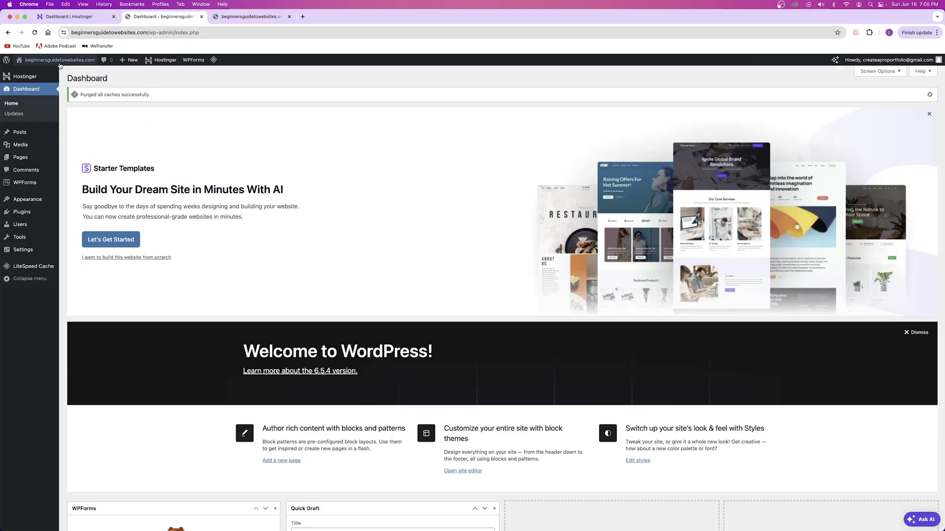
# Step: Look through the live site's default homepage in its own tab, from the opening headline down to the footer
pyautogui.moveTo(43, 63)
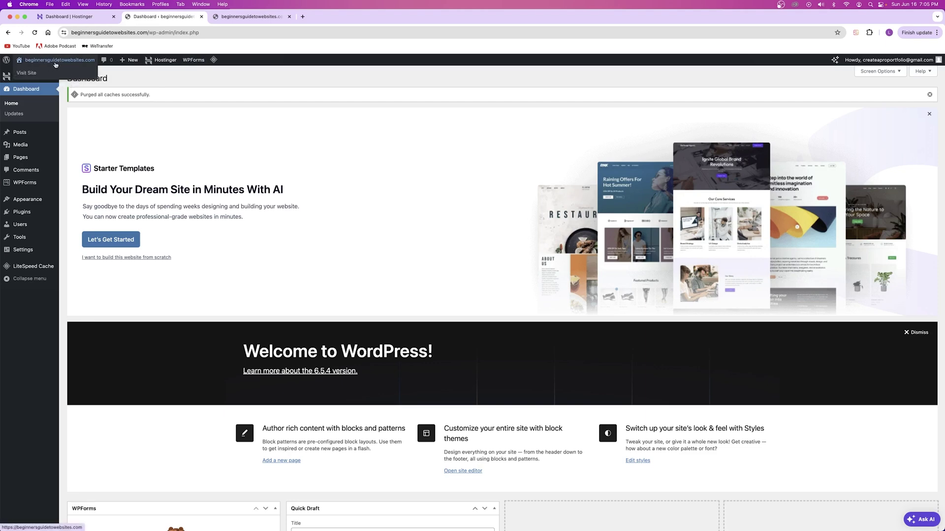
pyautogui.hotkey('ctrl', 'Tab')
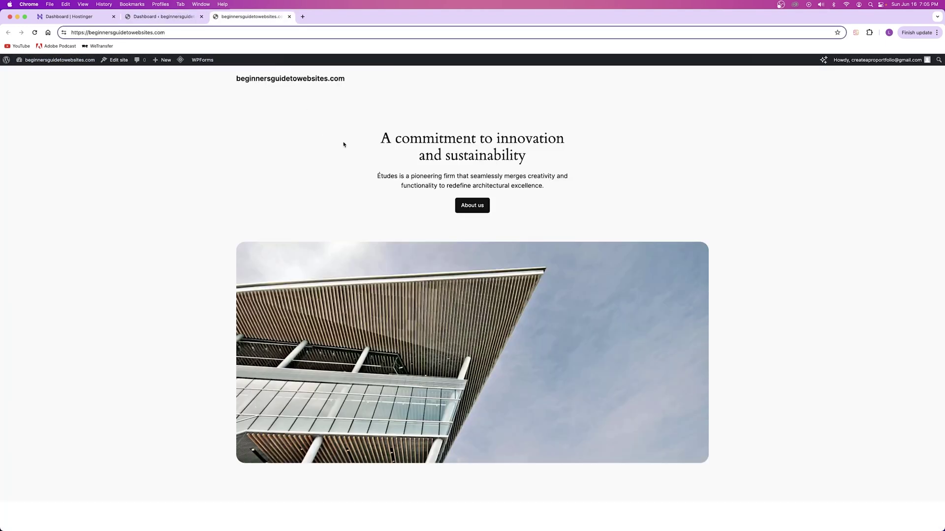
pyautogui.scroll(-10, 341, 145)
pyautogui.scroll(-10, 344, 148)
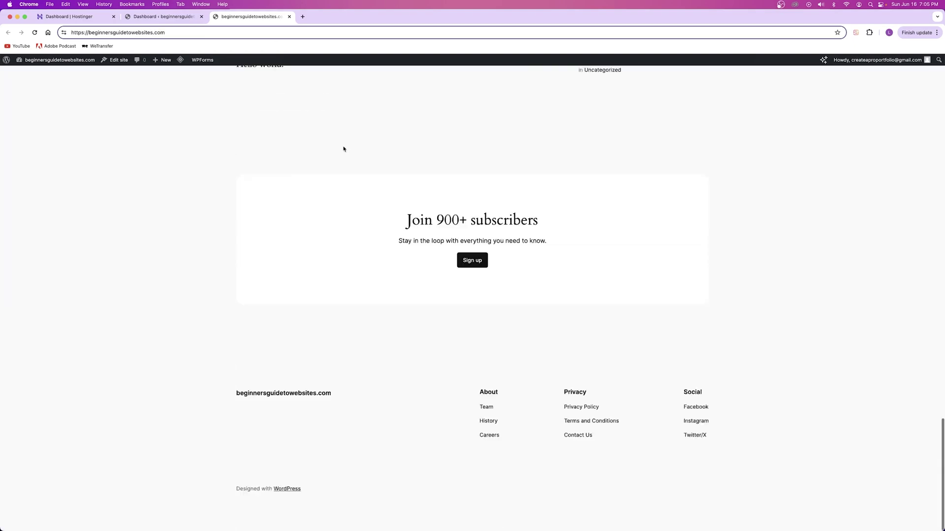
pyautogui.scroll(20, 344, 149)
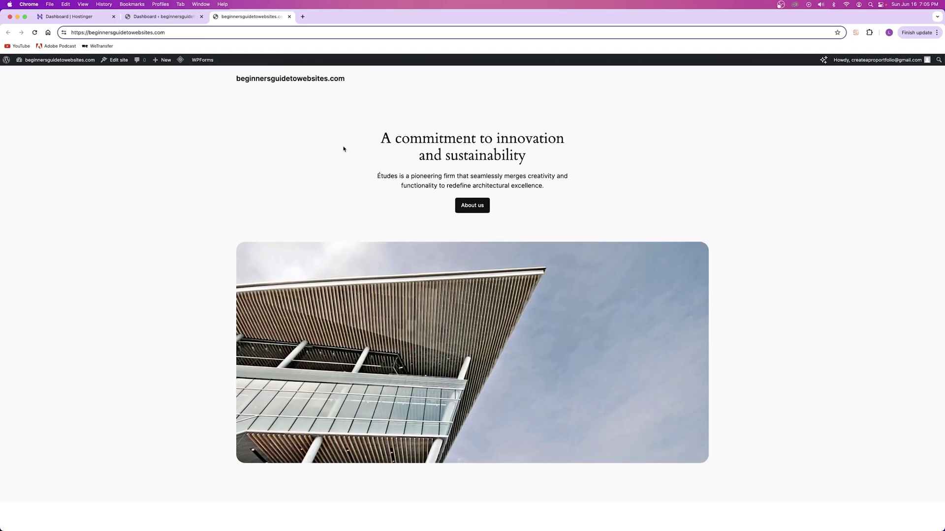
pyautogui.scroll(-10, 344, 149)
pyautogui.scroll(5, 344, 149)
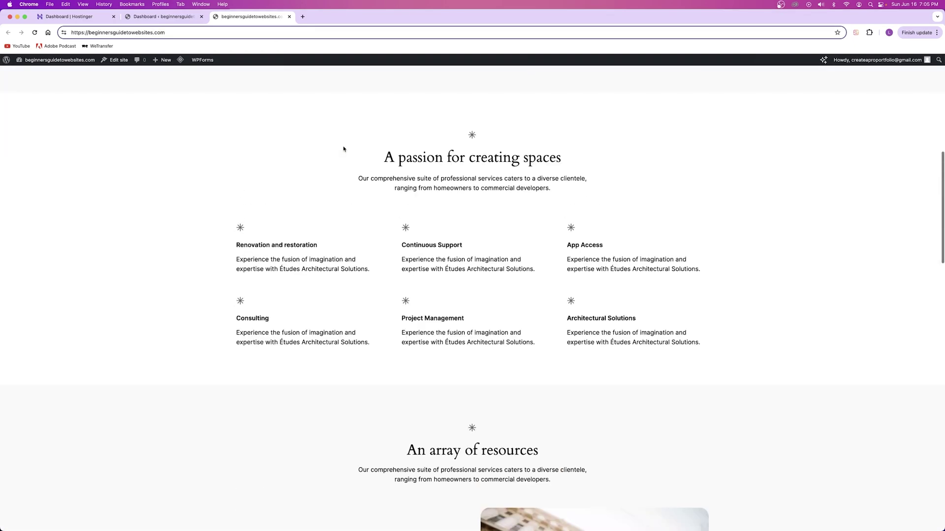
pyautogui.scroll(-10, 343, 149)
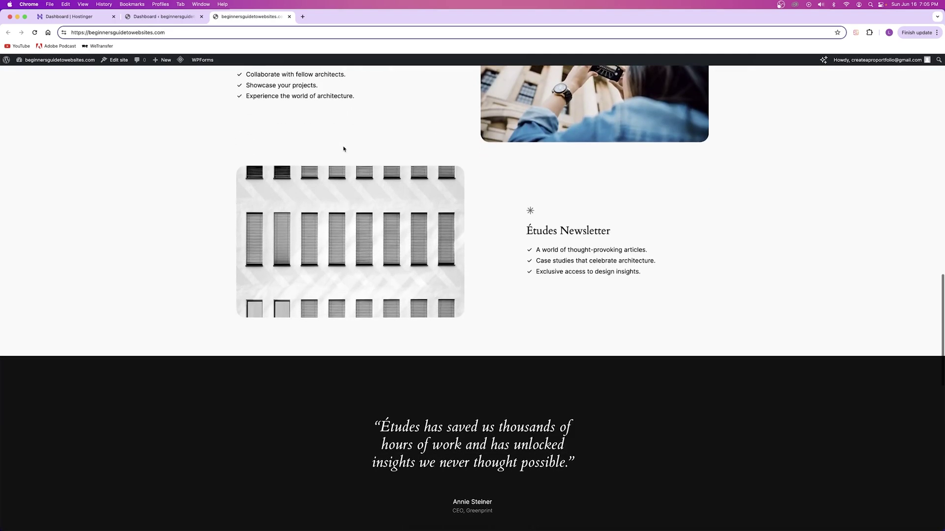
pyautogui.scroll(-10, 344, 149)
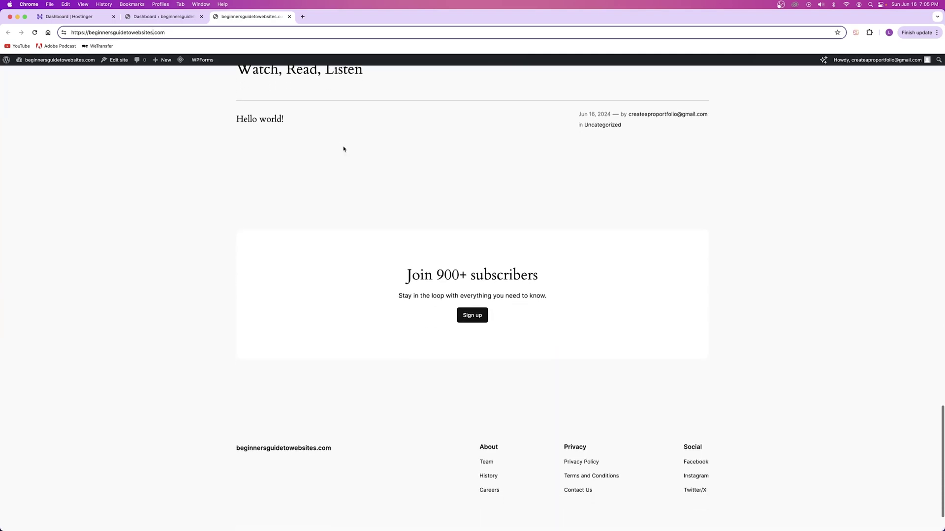
pyautogui.scroll(20, 344, 155)
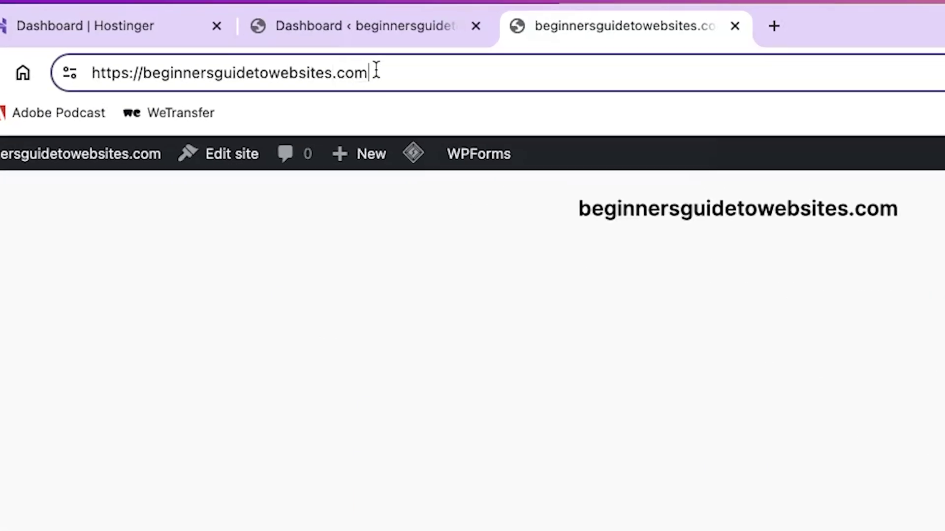
# Step: Highlight the live site's full address including https, and compare the site's tab with the WordPress dashboard
pyautogui.moveTo(166, 33); pyautogui.dragTo(92, 31)
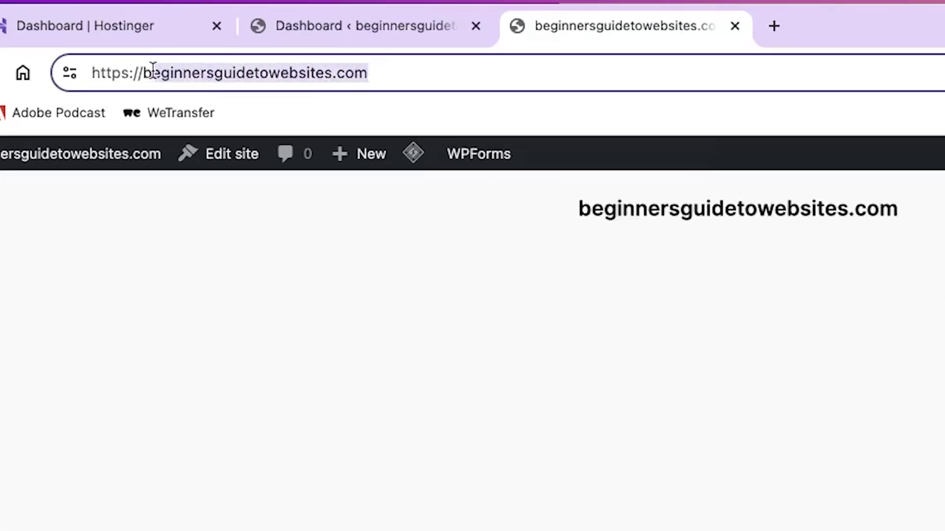
pyautogui.moveTo(153, 69); pyautogui.dragTo(73, 72)
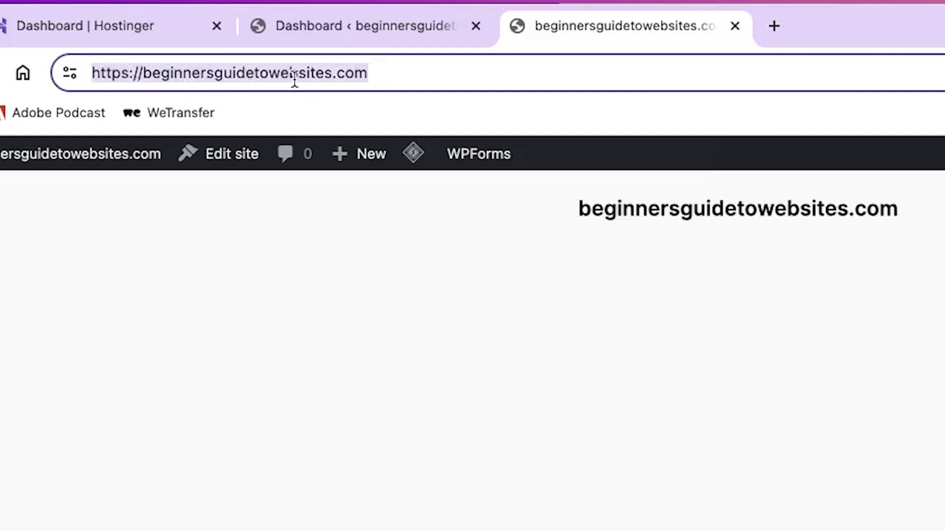
pyautogui.click(659, 524)
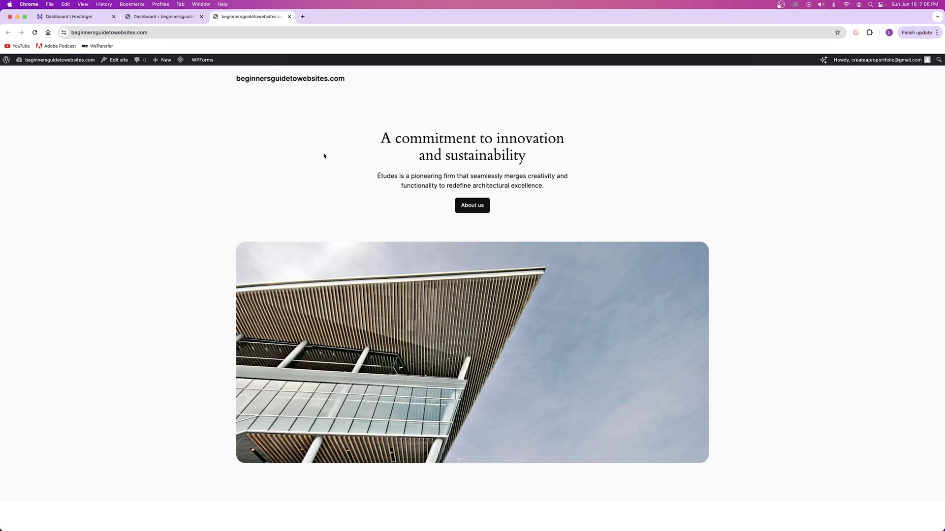
pyautogui.click(164, 17)
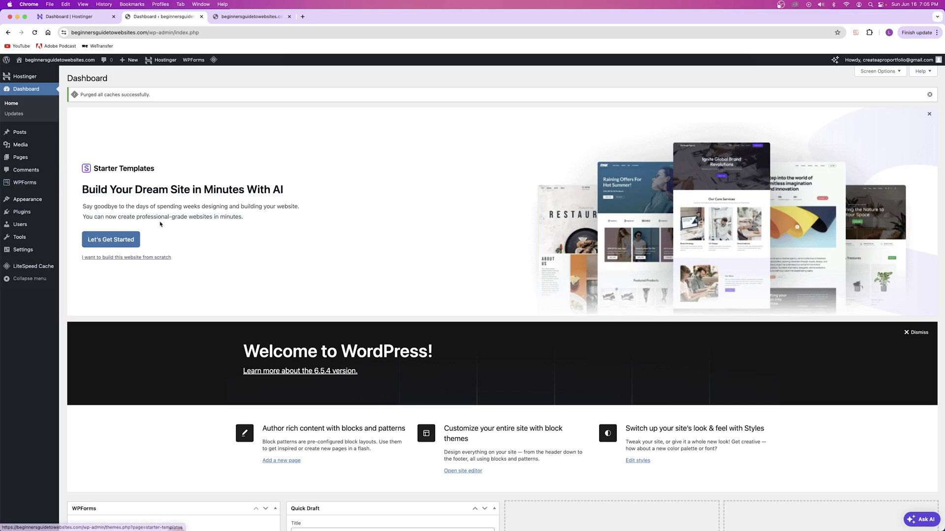
pyautogui.click(263, 17)
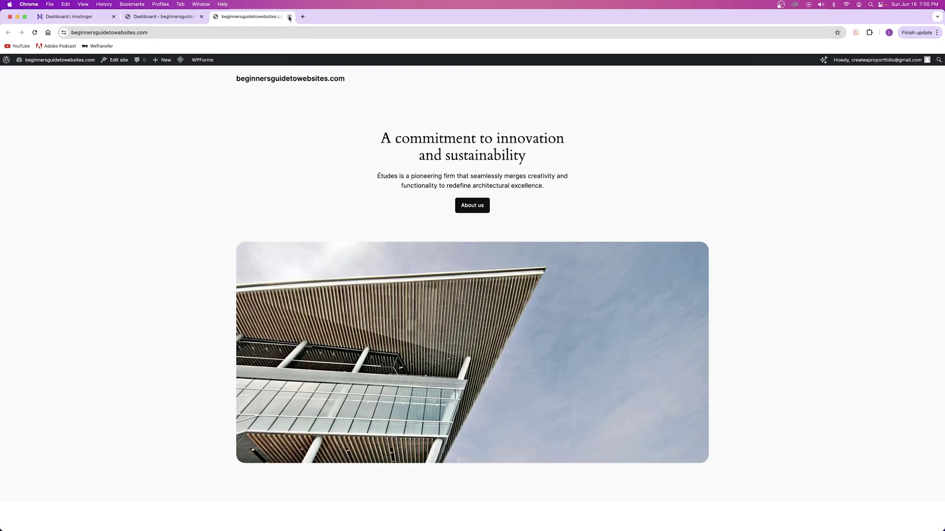
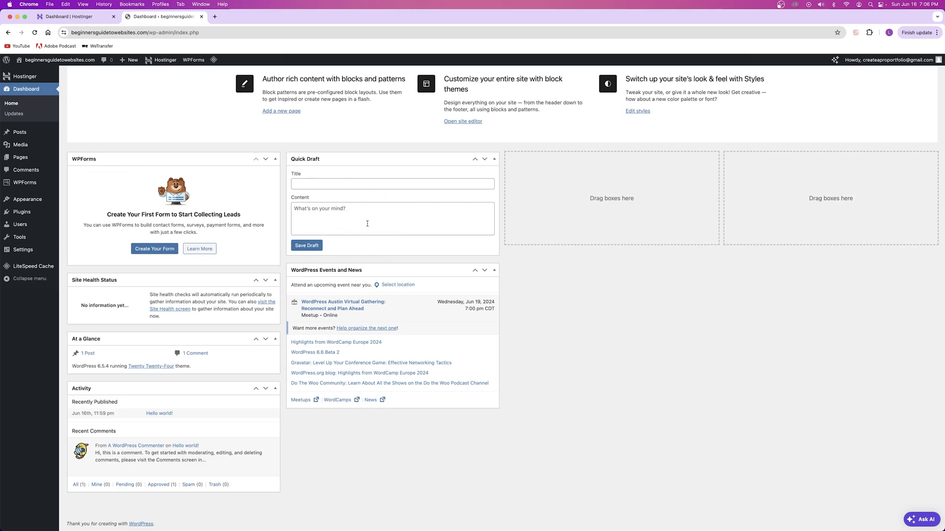
# Step: Look over the WordPress dashboard's home page, from the Starter Templates banner down to its widgets, and its side menu
pyautogui.scroll(10, 367, 224)
pyautogui.scroll(-10, 368, 231)
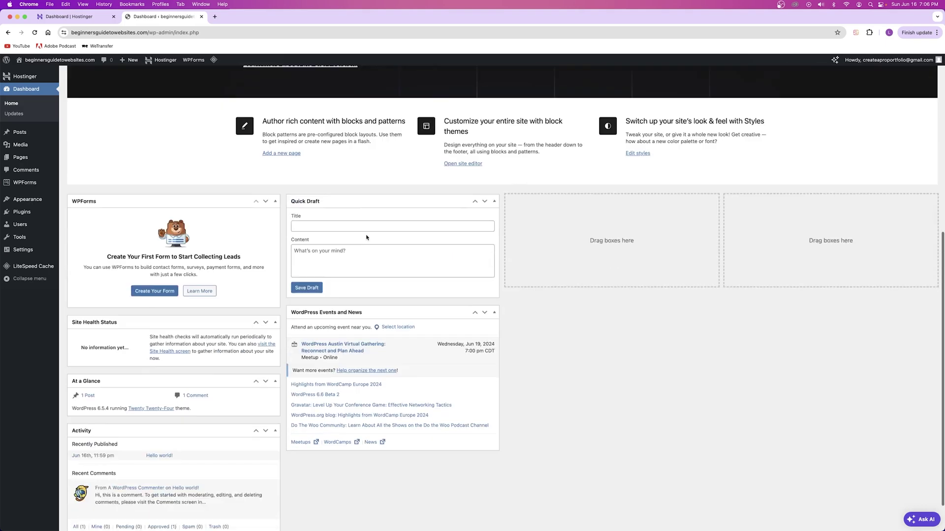
pyautogui.scroll(10, 366, 238)
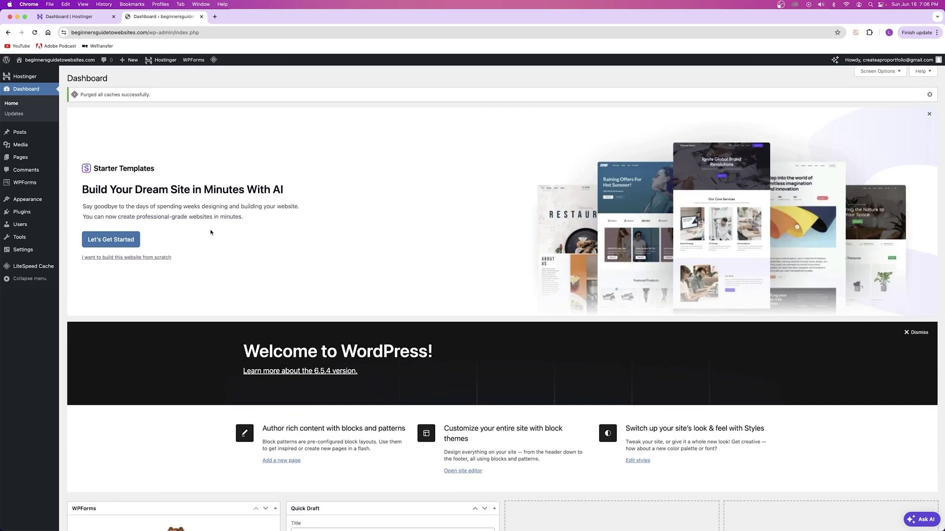
pyautogui.scroll(-10, 211, 232)
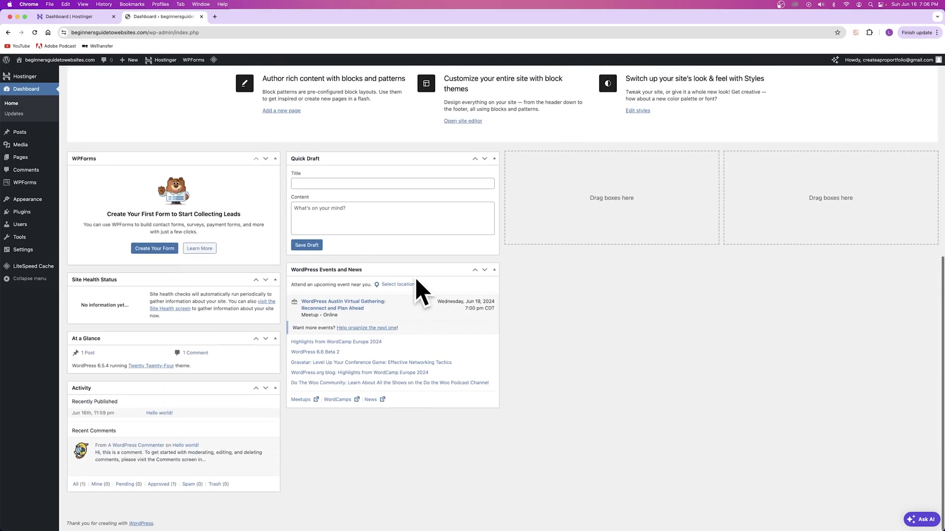
pyautogui.scroll(10, 418, 232)
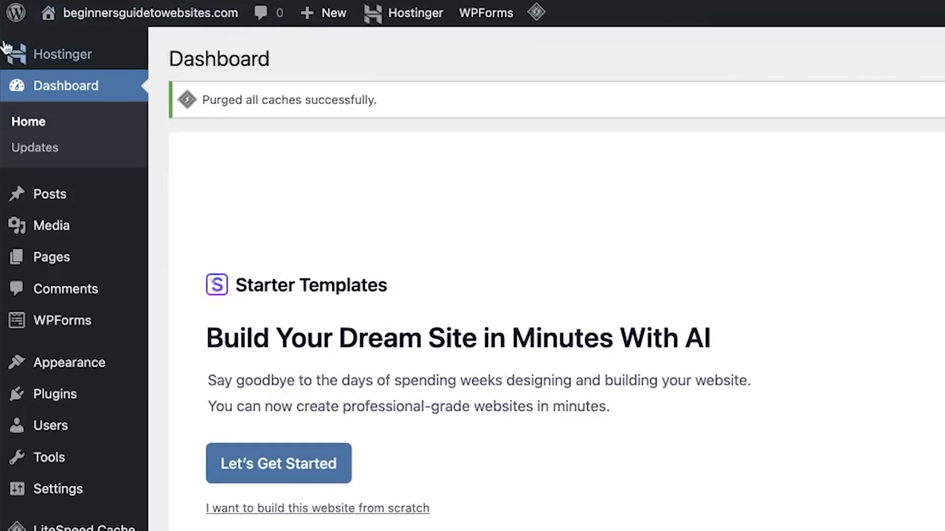
pyautogui.moveTo(15, 266)
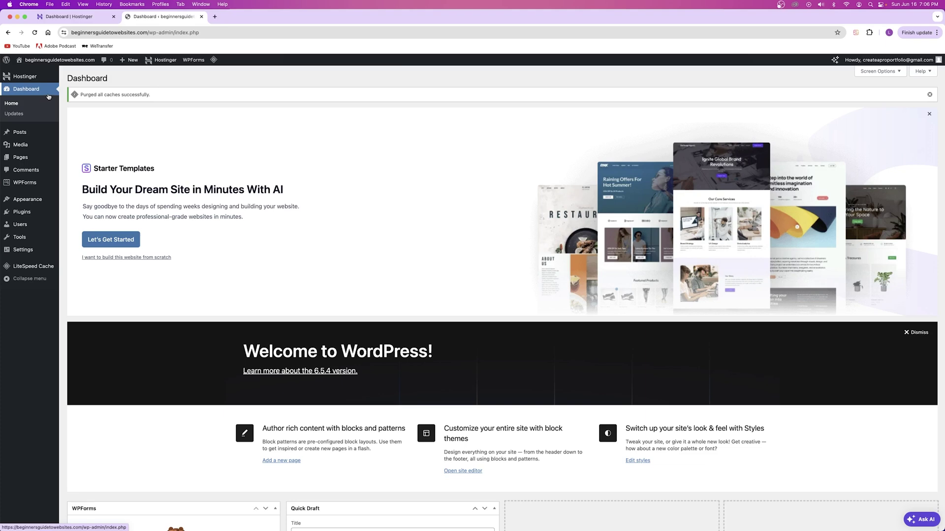
# Step: Open the live website in a new tab from the WordPress dashboard, view it, and close that tab
pyautogui.rightClick(48, 59)
pyautogui.click(49, 168)
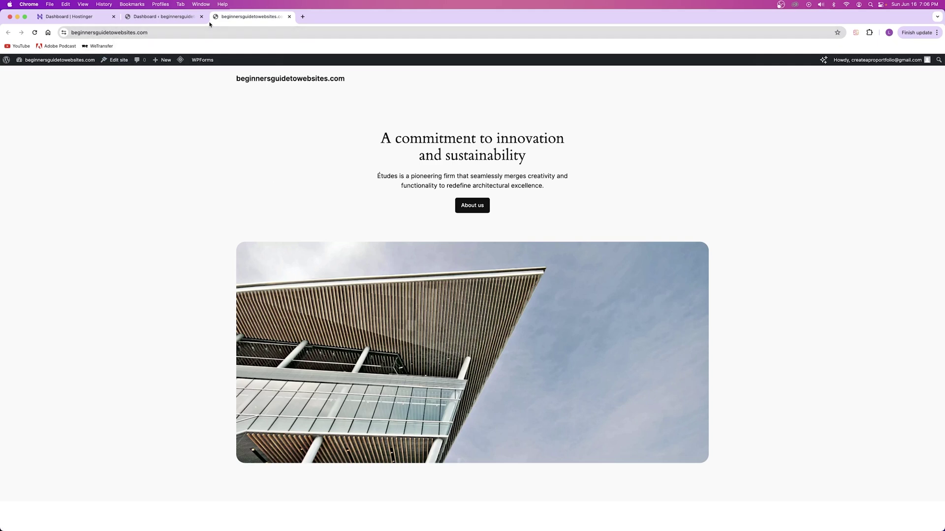
pyautogui.click(289, 17)
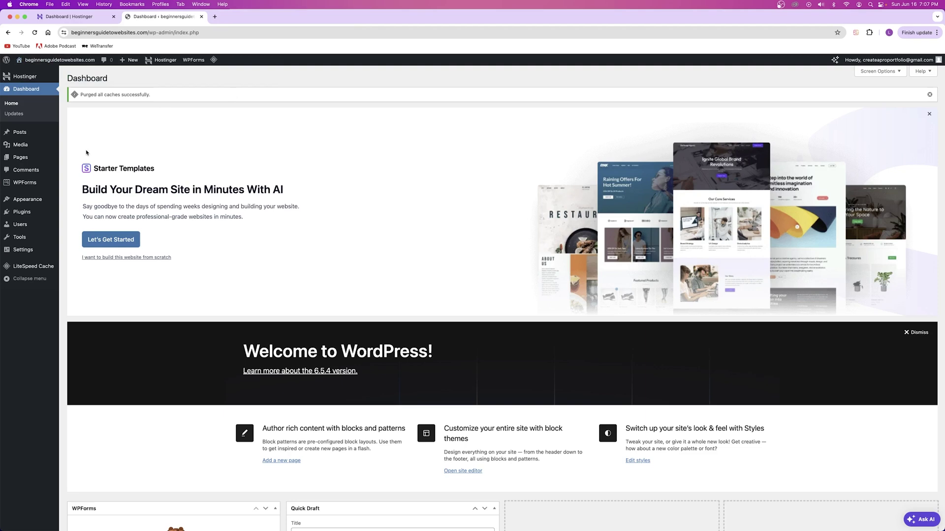
# Step: Open the list of all pages in a new tab, keeping the dashboard open, and go to that list
pyautogui.moveTo(23, 161)
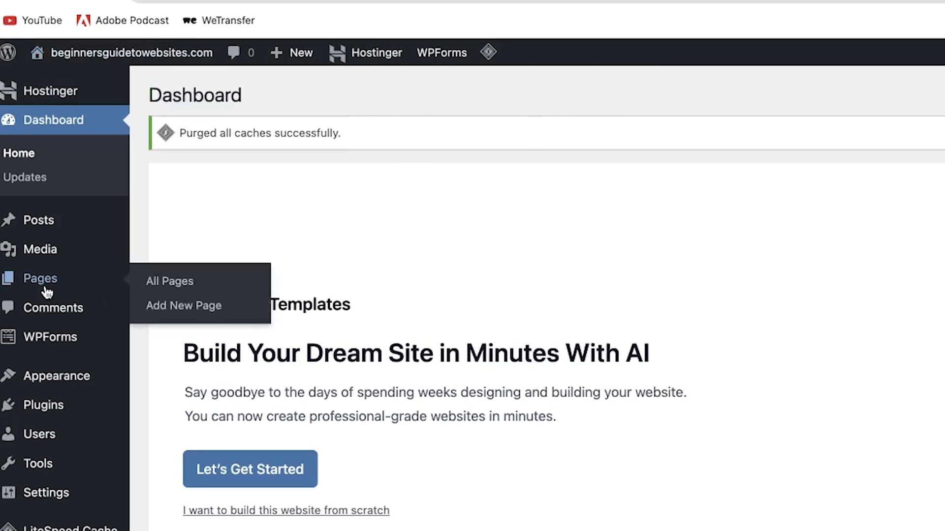
pyautogui.rightClick(160, 282)
pyautogui.click(306, 247)
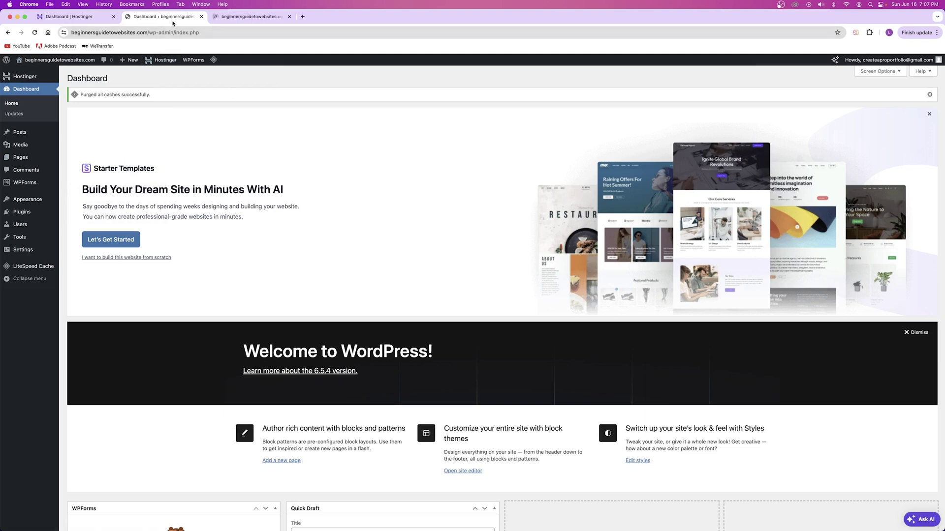
pyautogui.click(251, 16)
pyautogui.click(165, 16)
pyautogui.click(251, 17)
pyautogui.click(165, 17)
pyautogui.click(240, 18)
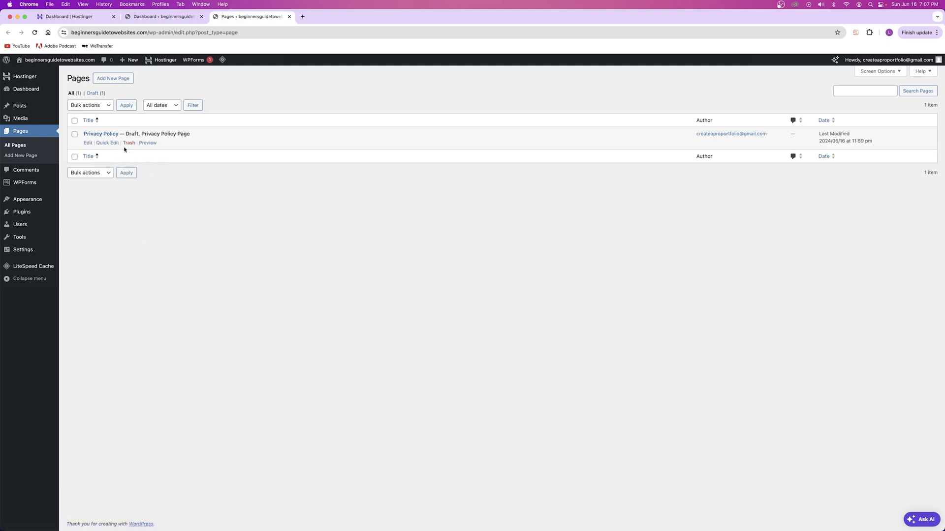
# Step: Open the live site in a new tab from the Pages screen, examine the homepage's sections, and close the tab
pyautogui.rightClick(68, 60)
pyautogui.click(89, 64)
pyautogui.click(339, 16)
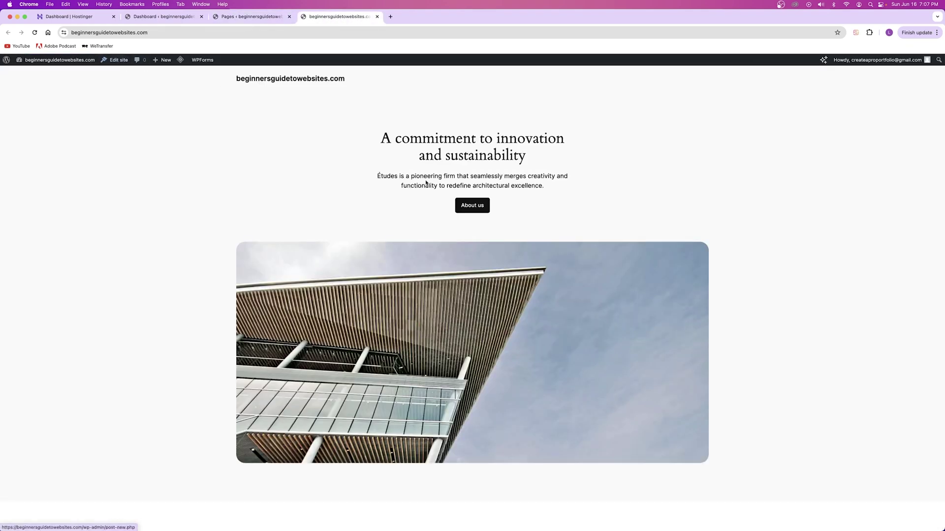
pyautogui.scroll(-15, 364, 166)
pyautogui.scroll(20, 364, 167)
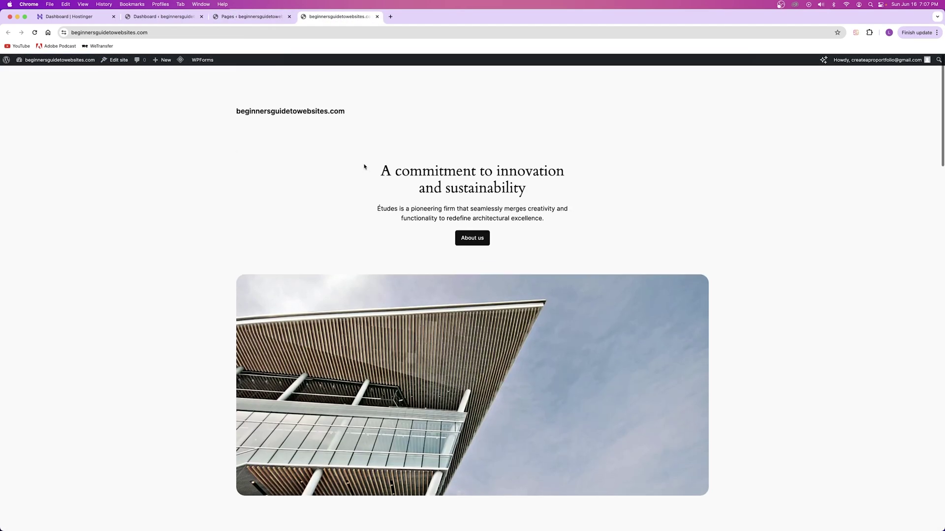
pyautogui.scroll(-10, 363, 167)
pyautogui.scroll(-3, 365, 175)
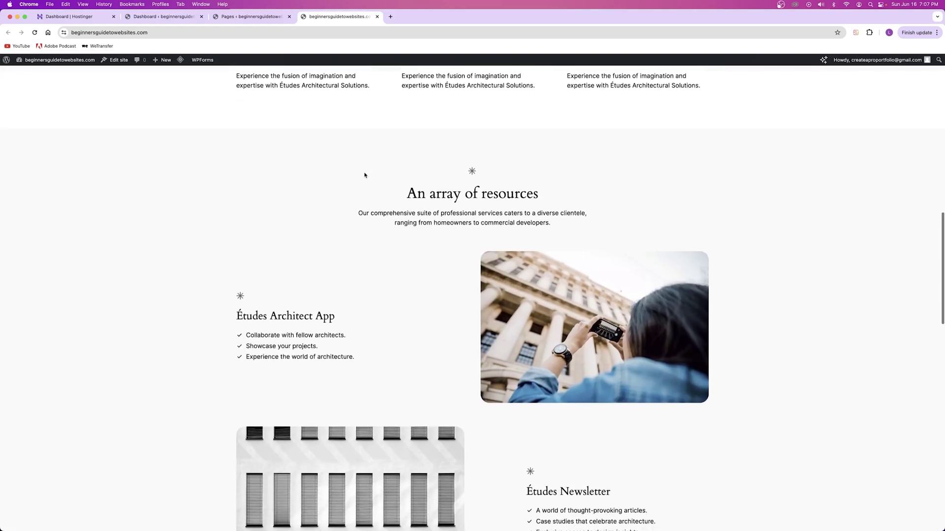
pyautogui.scroll(10, 352, 120)
pyautogui.scroll(-1, 352, 120)
pyautogui.click(377, 16)
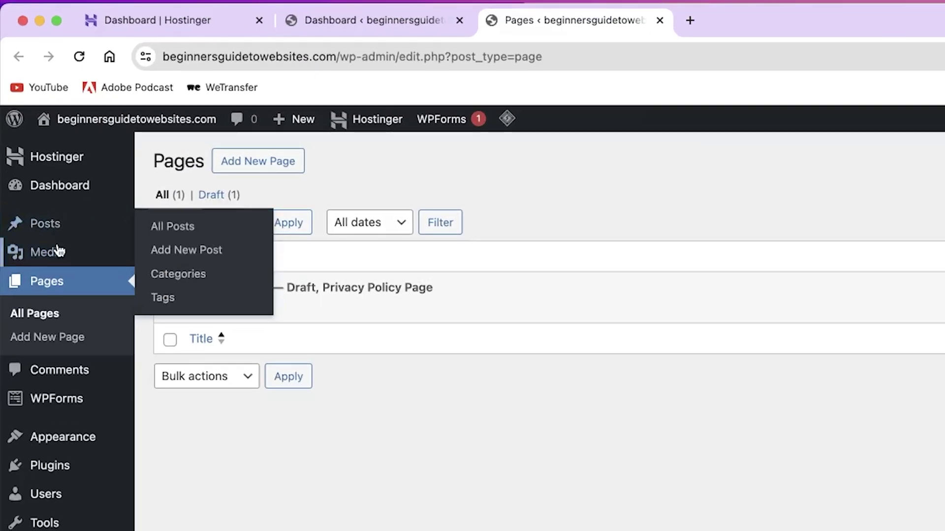
# Step: View the Media Library and the list of all posts
pyautogui.click(26, 118)
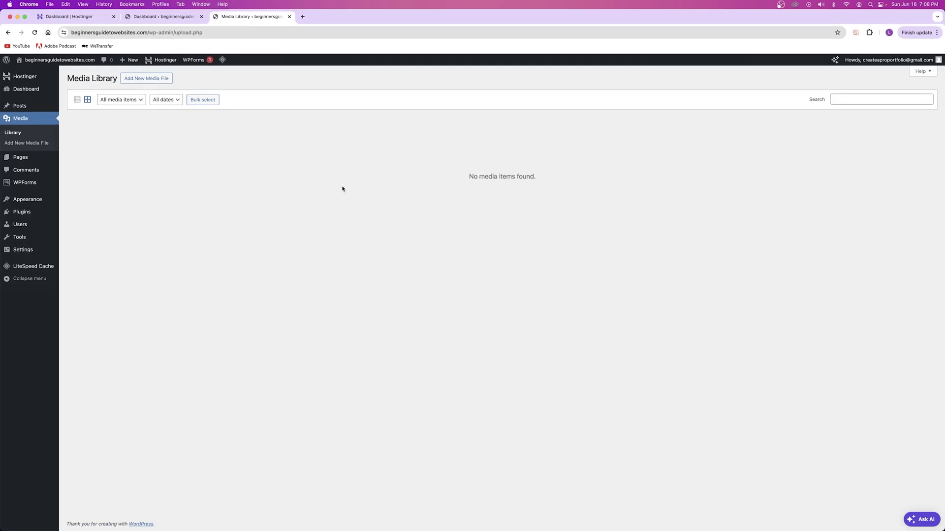
pyautogui.moveTo(47, 199)
pyautogui.click(34, 149)
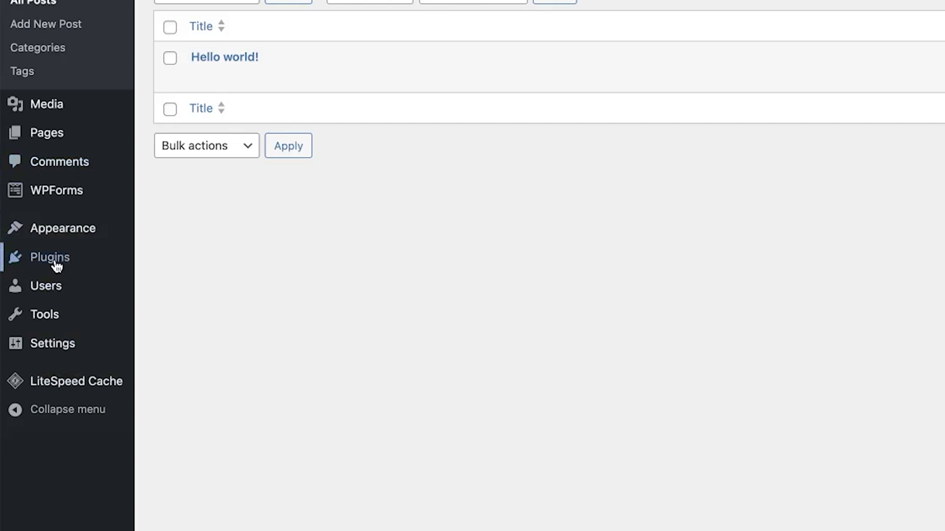
# Step: View the installed plugins and open the page for adding new plugins to browse the featured ones
pyautogui.moveTo(54, 264)
pyautogui.click(71, 266)
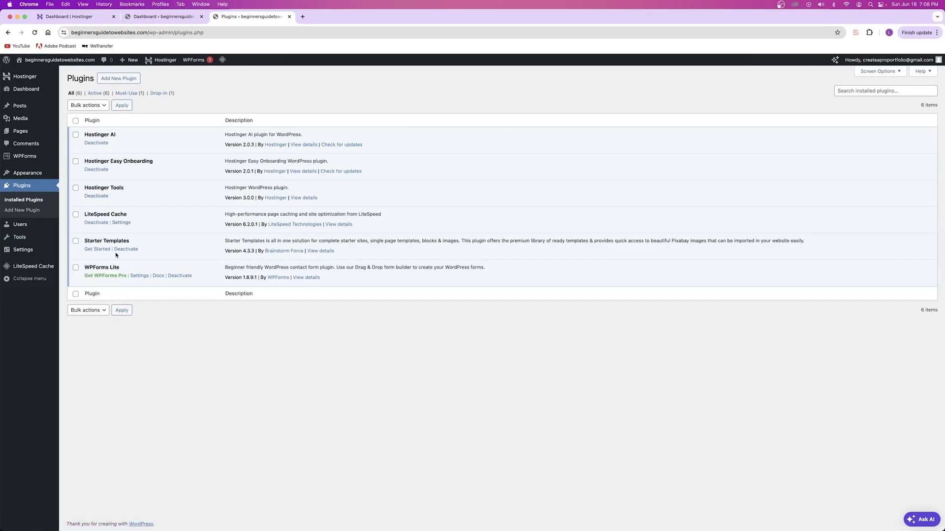
pyautogui.click(118, 79)
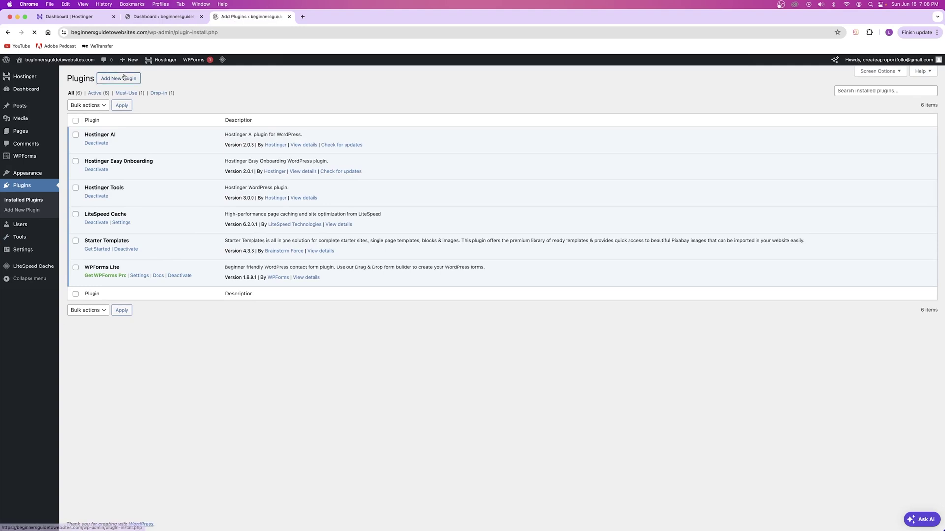
pyautogui.scroll(-2, 310, 219)
pyautogui.scroll(2, 309, 219)
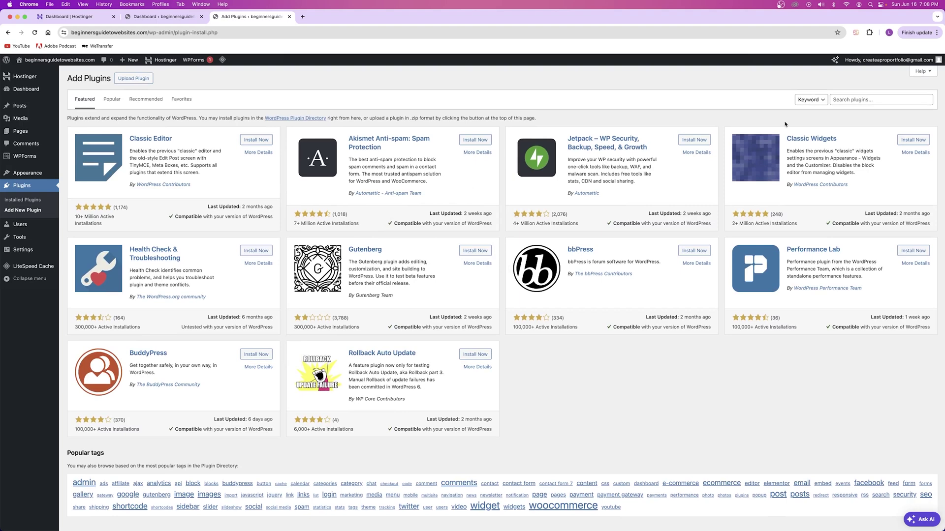
# Step: Search the plugin directory for "starter templates", look through the results, and close the tab to return to the dashboard
pyautogui.click(852, 101)
pyautogui.click(889, 172)
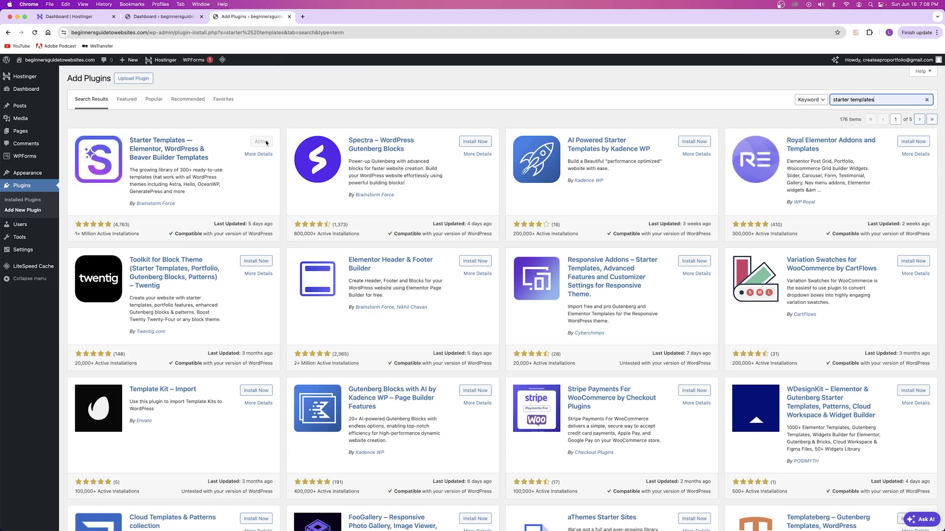
pyautogui.scroll(-8, 392, 171)
pyautogui.scroll(-1, 392, 171)
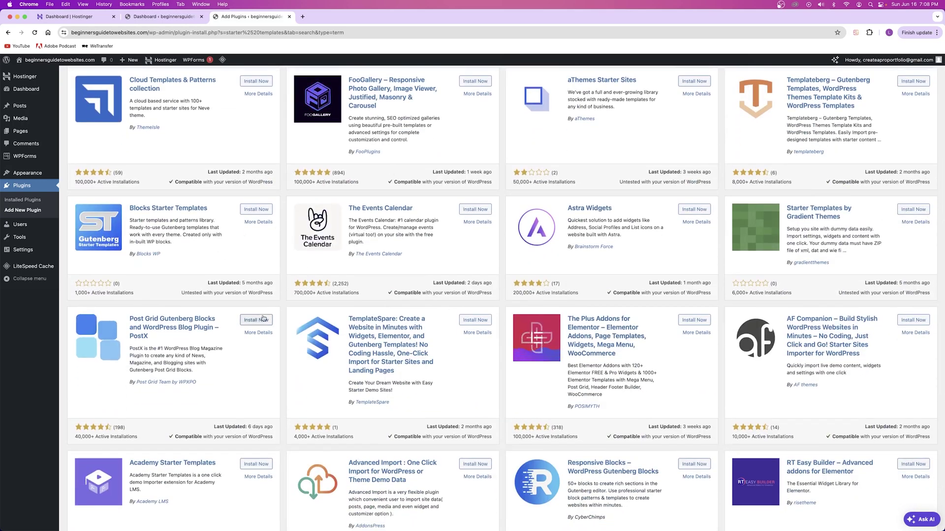
pyautogui.scroll(9, 268, 316)
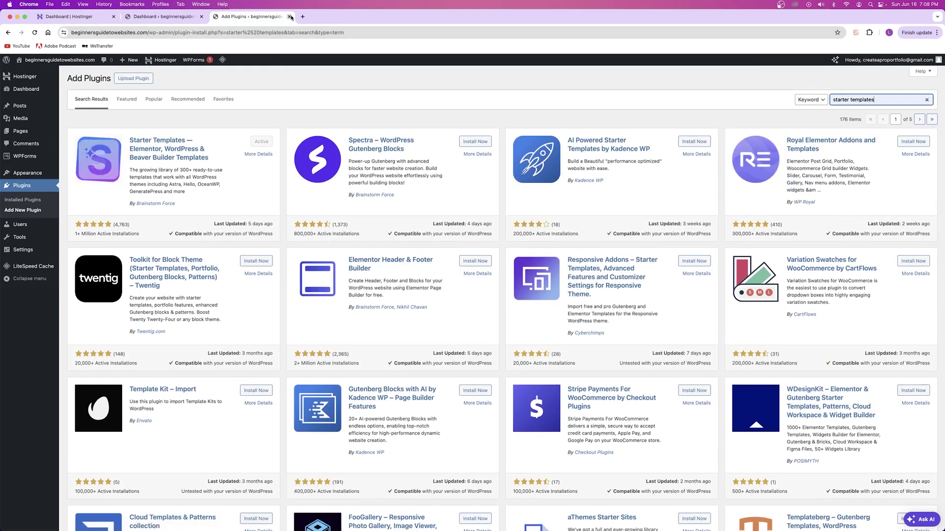
pyautogui.click(290, 17)
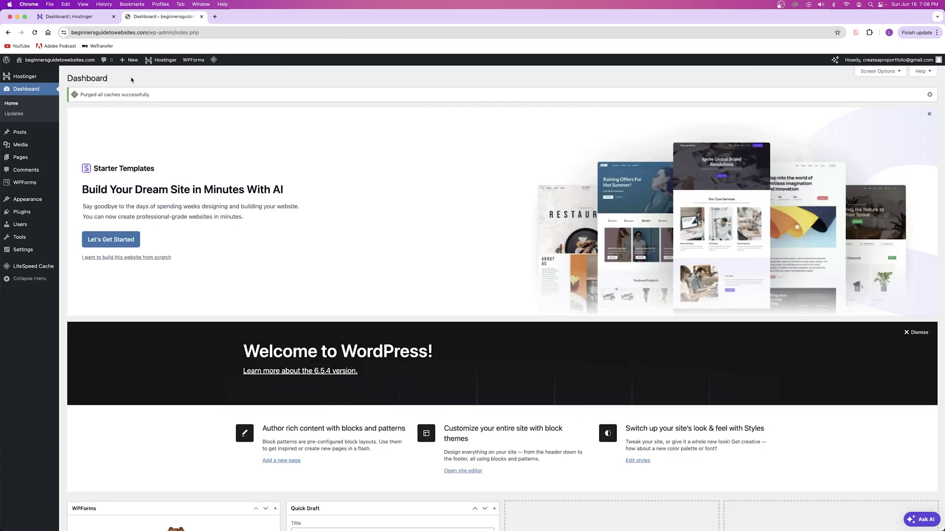
pyautogui.moveTo(890, 61)
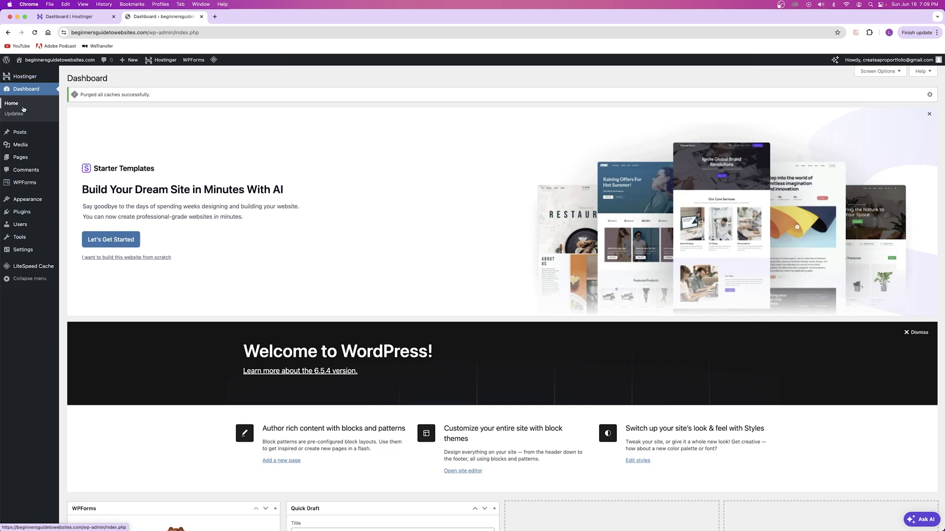